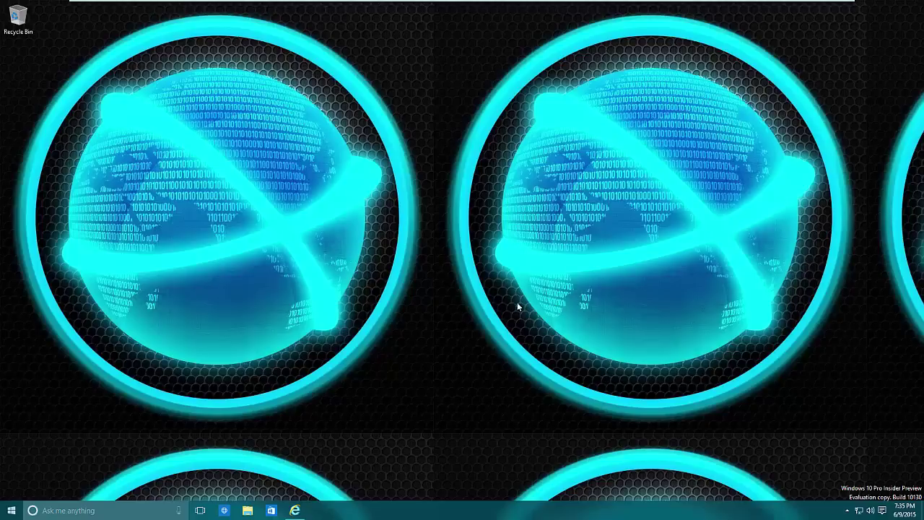
right_click(469, 358)
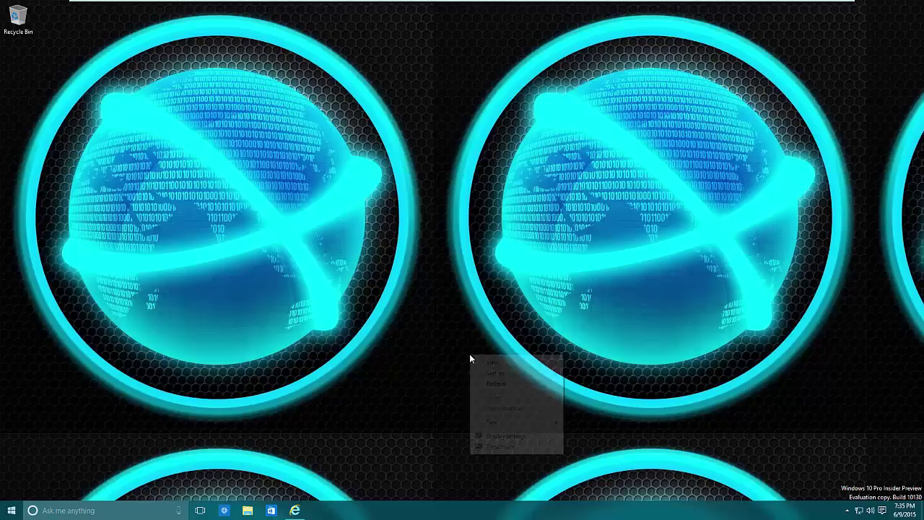
click(446, 347)
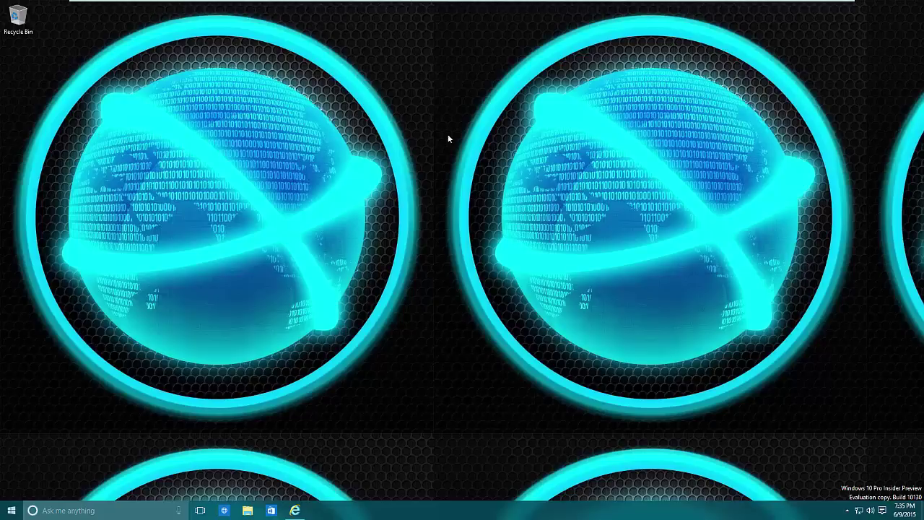
right_click(15, 21)
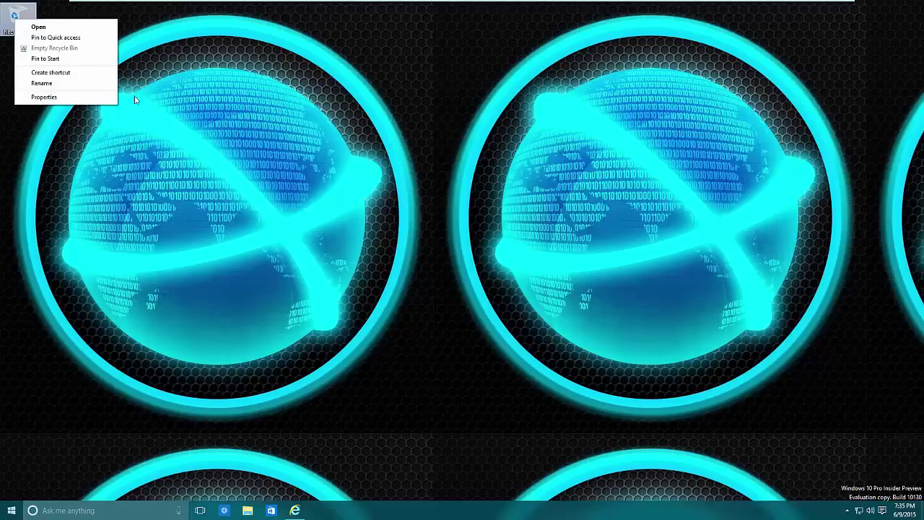
click(502, 204)
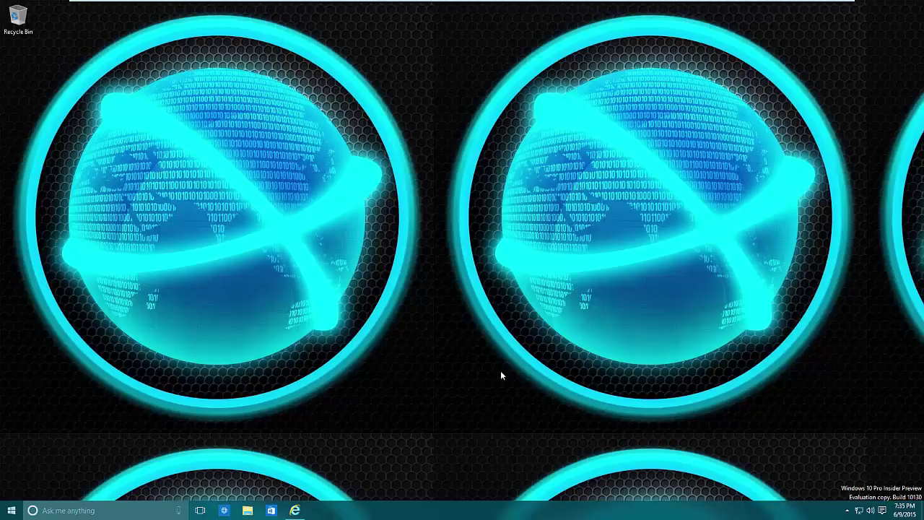
Step: Open the lock screen personalization settings and look over the available background types
right_click(462, 350)
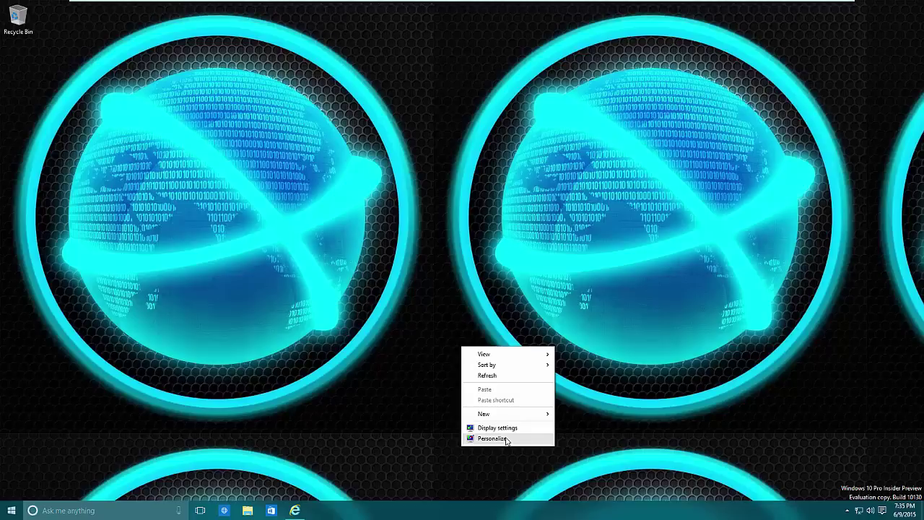
click(498, 439)
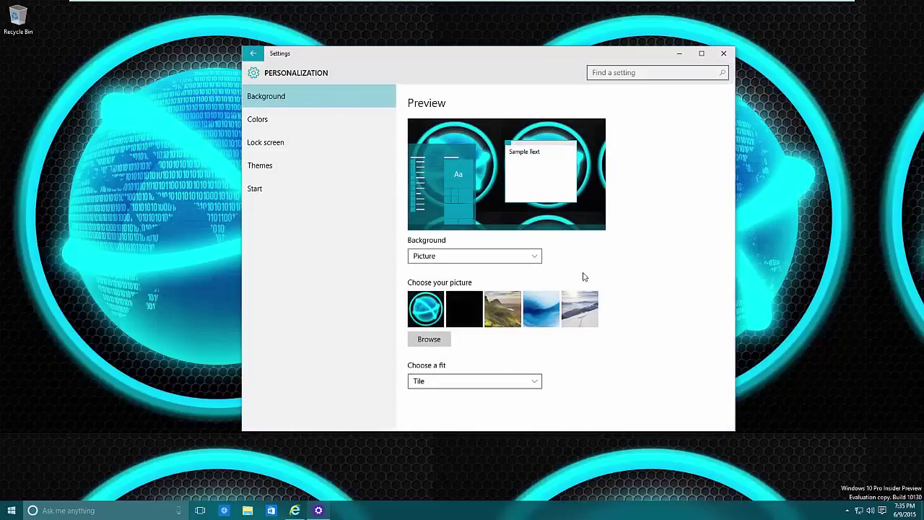
click(302, 146)
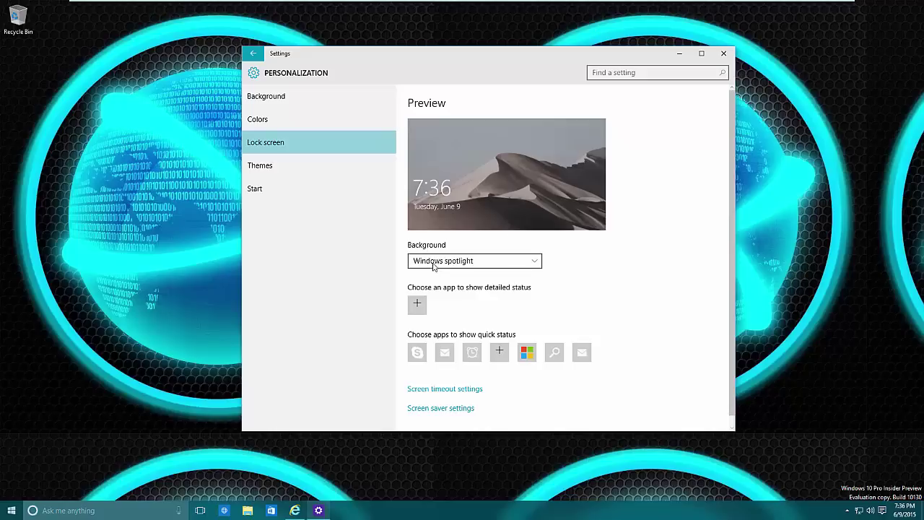
click(531, 262)
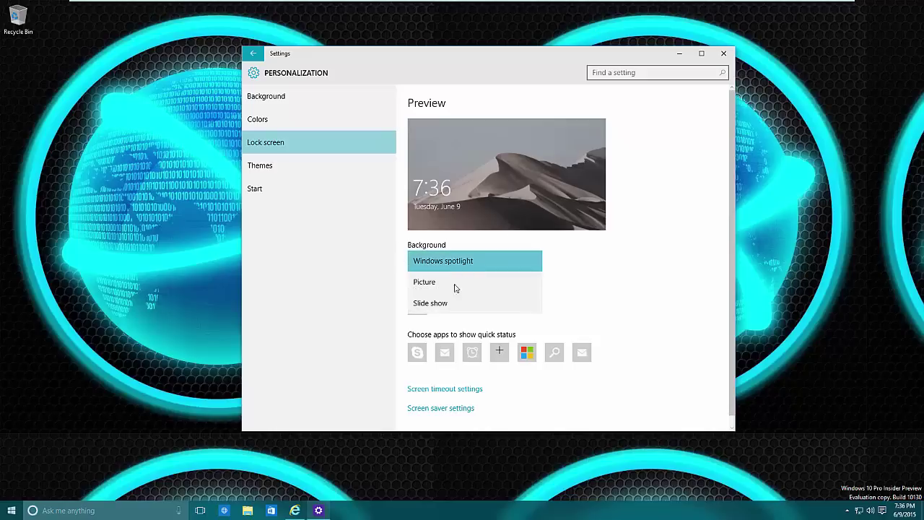
click(562, 280)
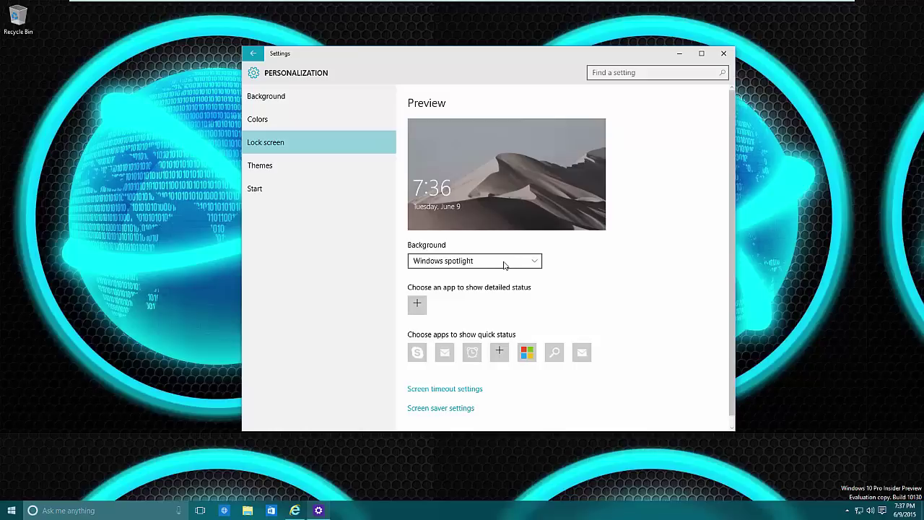
Step: Try the Picture and Slide show lock screen backgrounds, opening and cancelling the folder selection for slide show albums
click(462, 262)
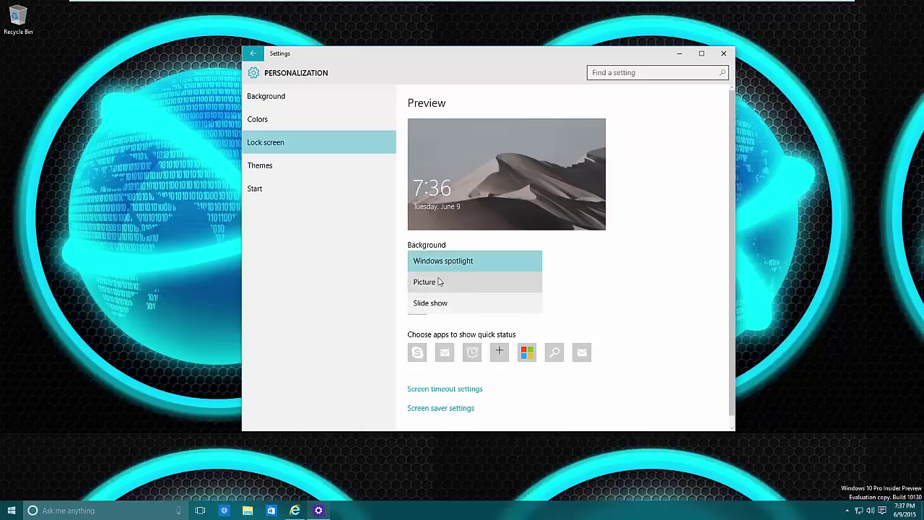
click(438, 281)
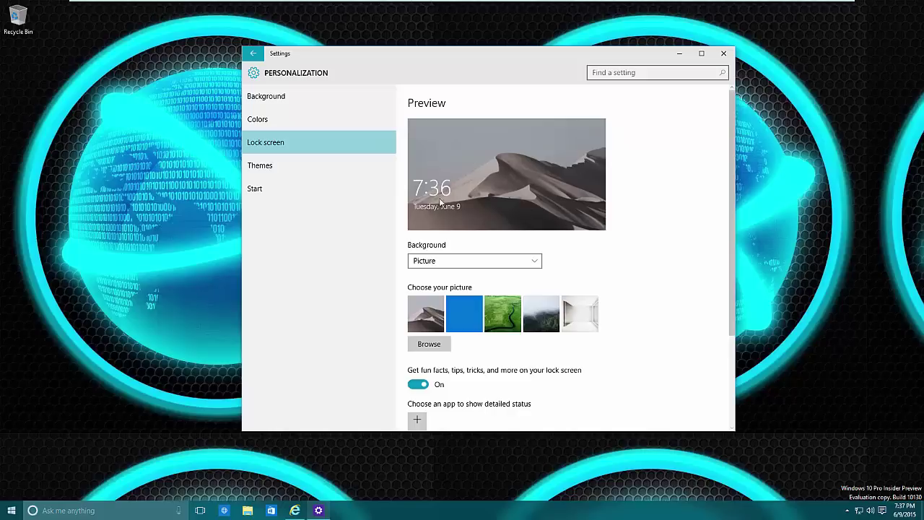
click(483, 263)
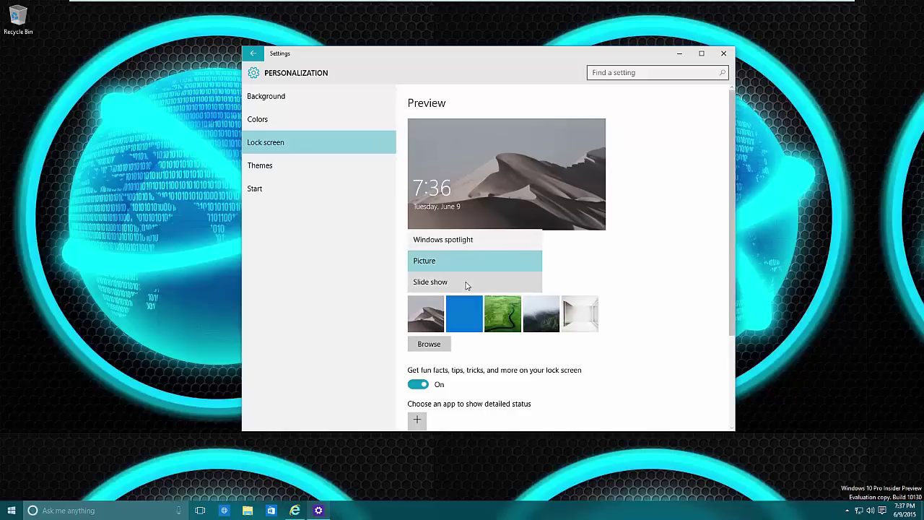
click(465, 282)
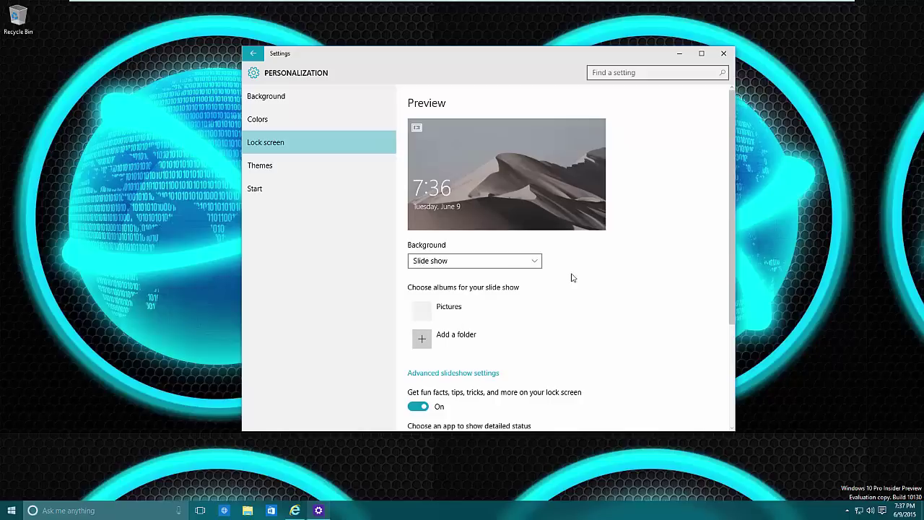
click(446, 345)
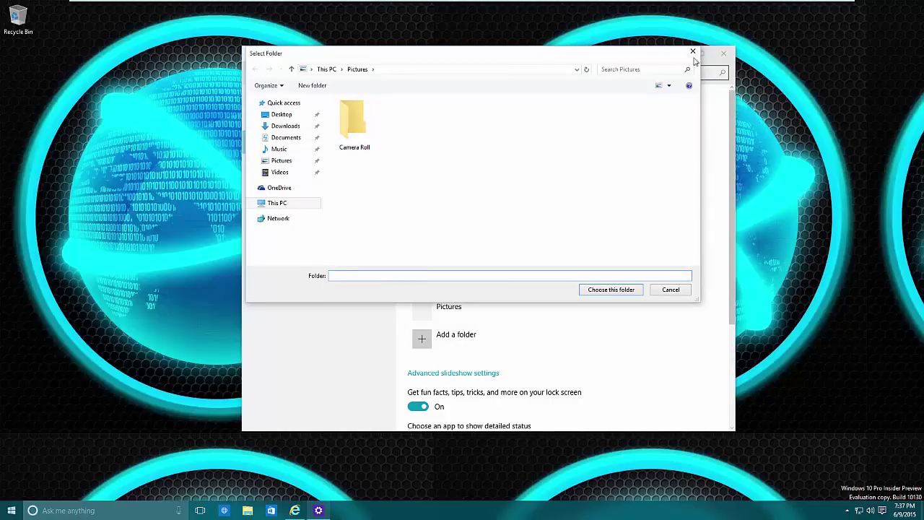
click(693, 51)
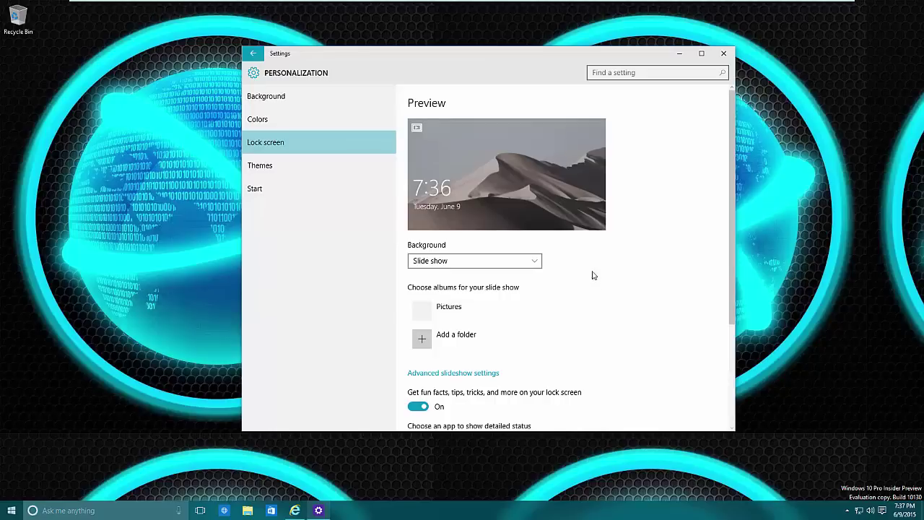
Step: Set the lock screen background to Picture and choose the green landscape with the winding river
click(491, 261)
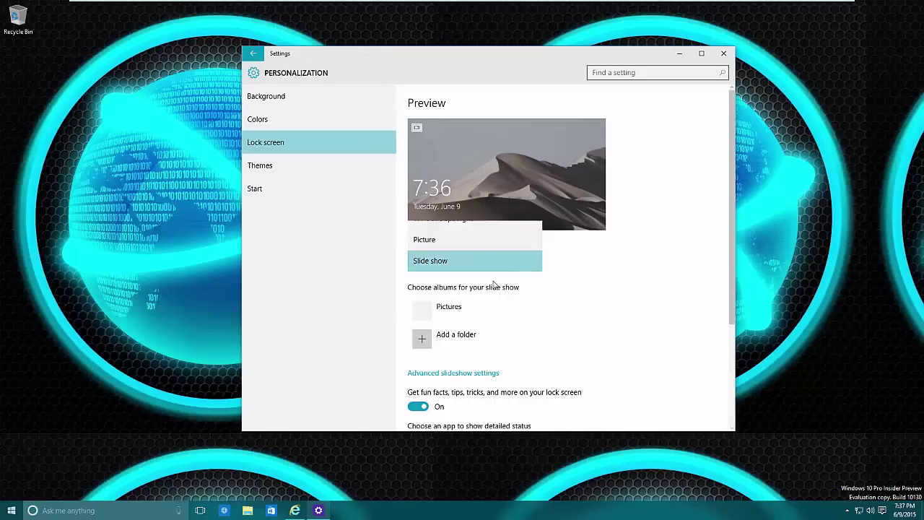
click(448, 239)
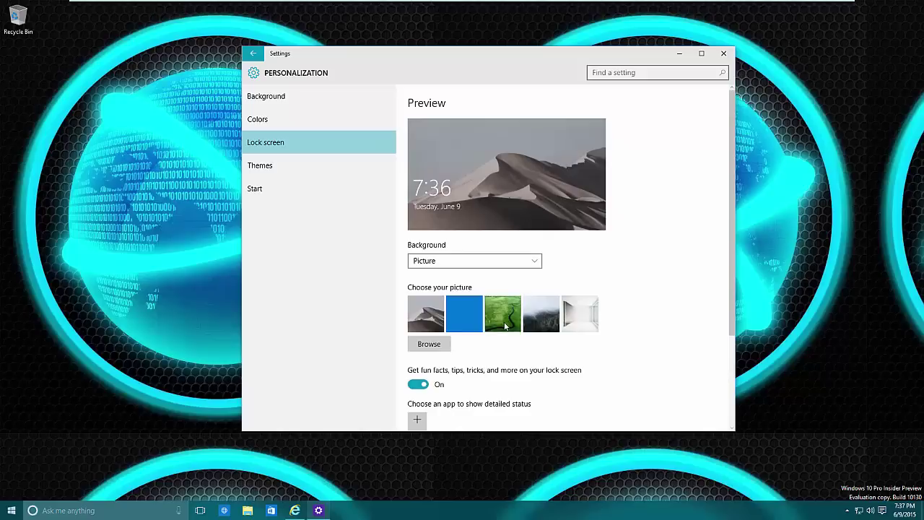
click(502, 316)
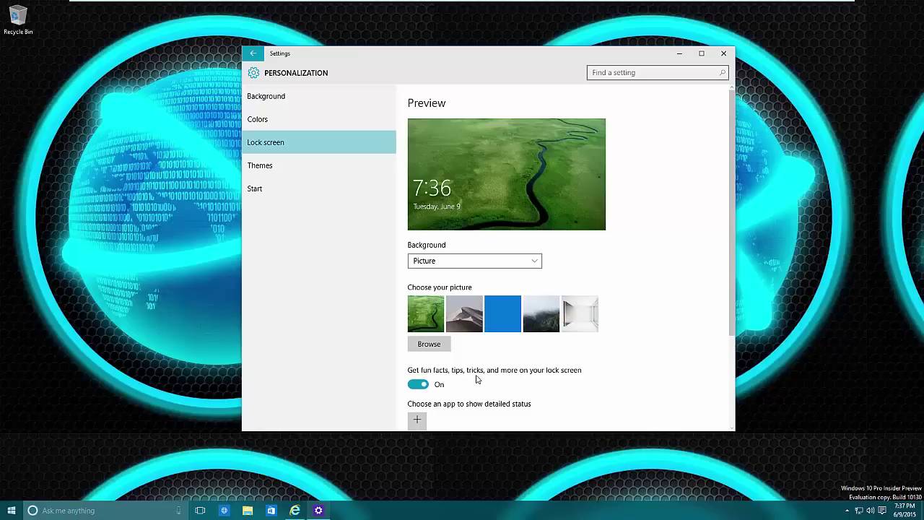
Step: Turn the lock screen's fun facts, tips and tricks off and back on
click(420, 384)
click(421, 386)
scroll(576, 383, down, 3)
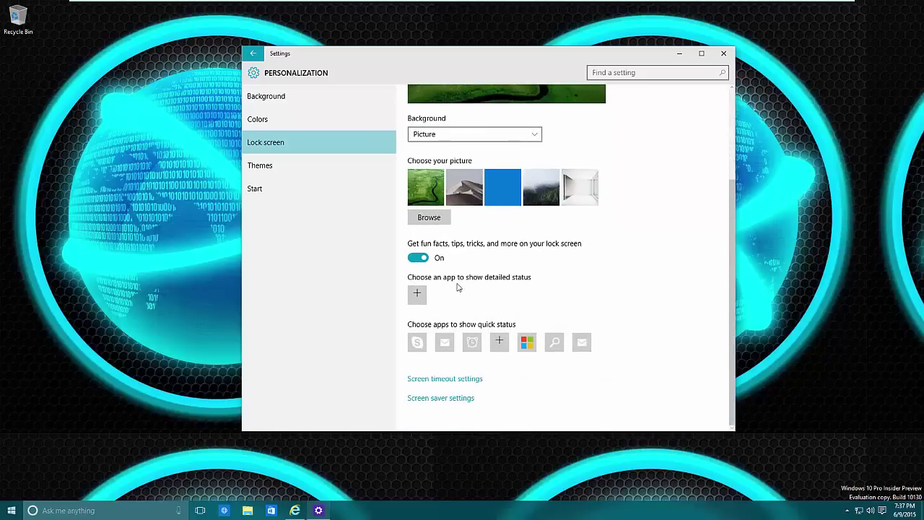
Step: Switch the lock screen background to Windows spotlight and back to Picture
click(462, 136)
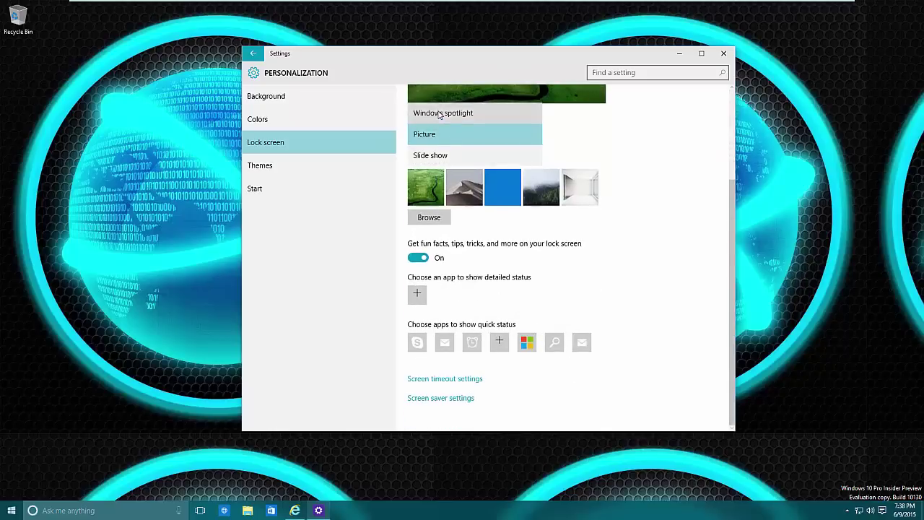
click(443, 113)
click(443, 250)
click(446, 273)
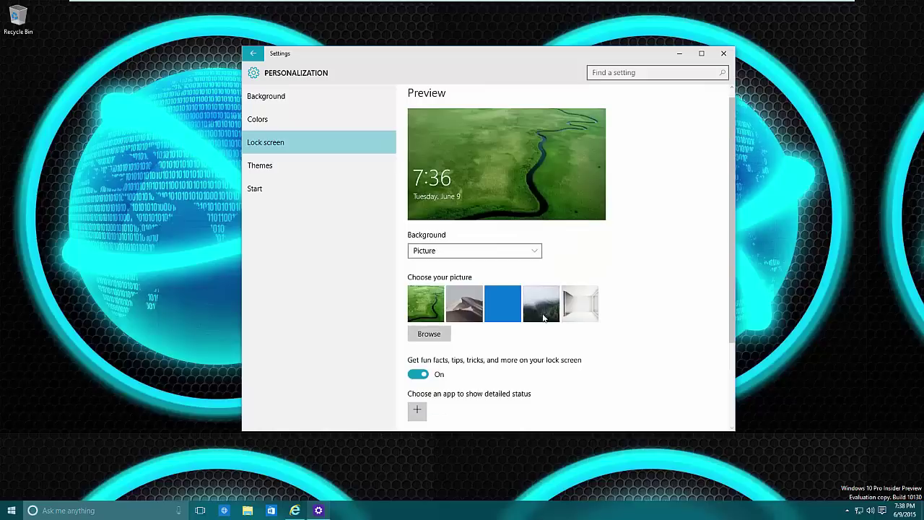
Step: Try the misty forest as the lock screen picture, and reselect the green river landscape
scroll(537, 334, down, 3)
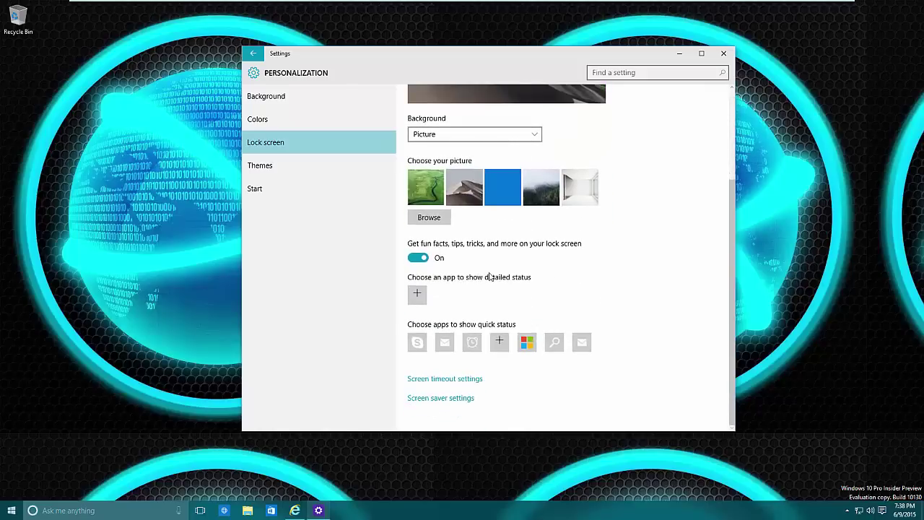
scroll(473, 143, up, 3)
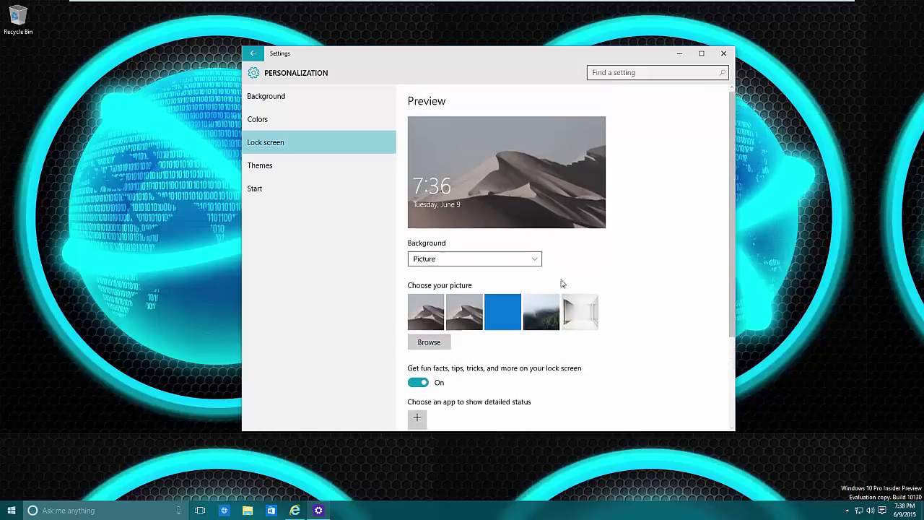
click(540, 313)
click(463, 319)
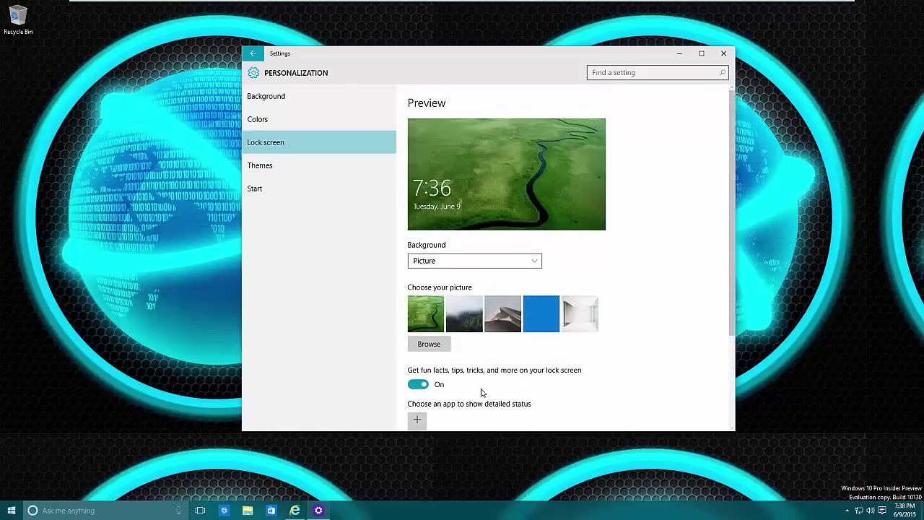
Step: Compare the apps offered for the lock screen's detailed status with the app tiles in the Start menu
scroll(481, 391, down, 3)
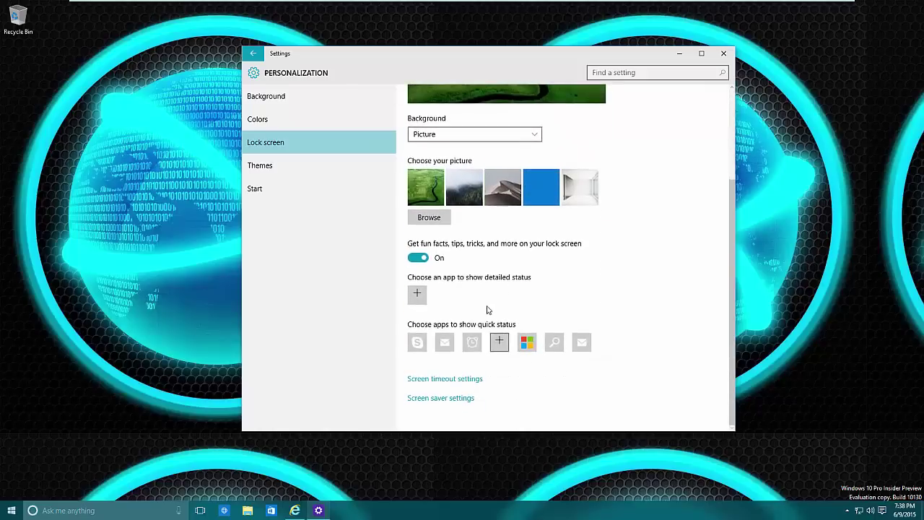
click(422, 293)
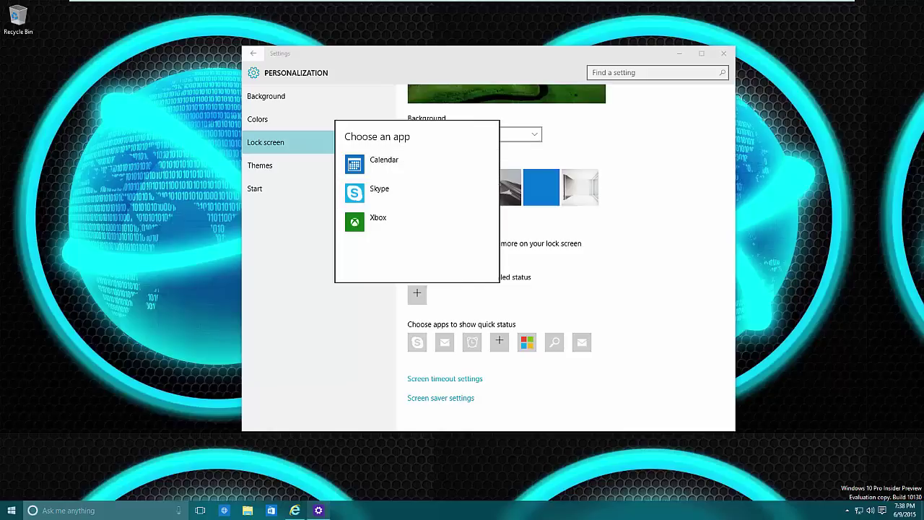
click(12, 510)
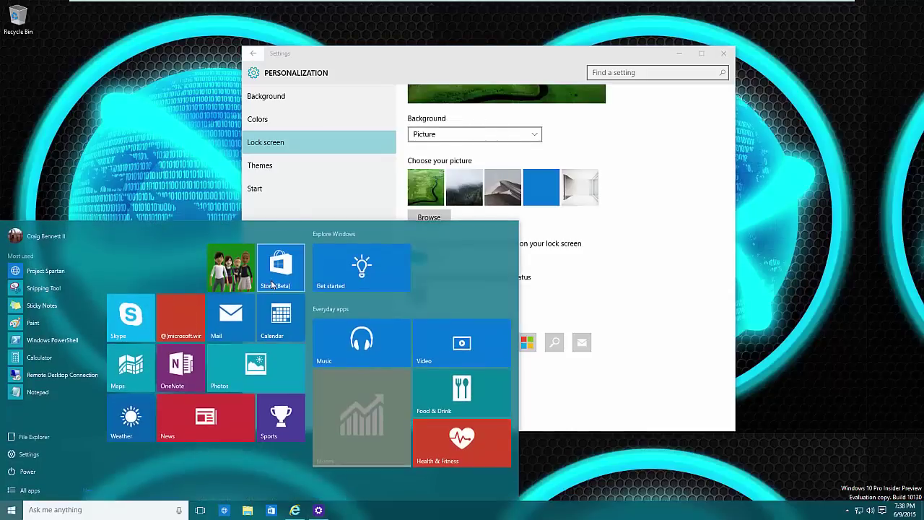
click(606, 295)
click(416, 292)
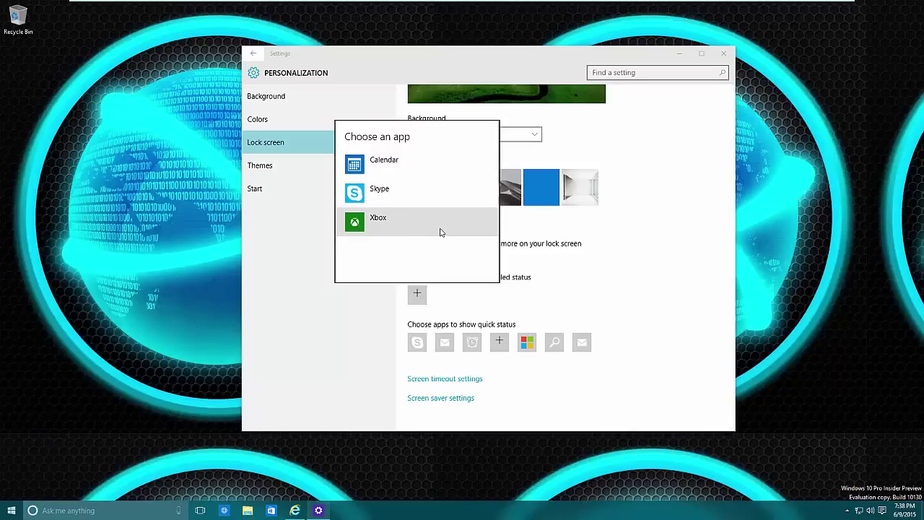
click(3, 512)
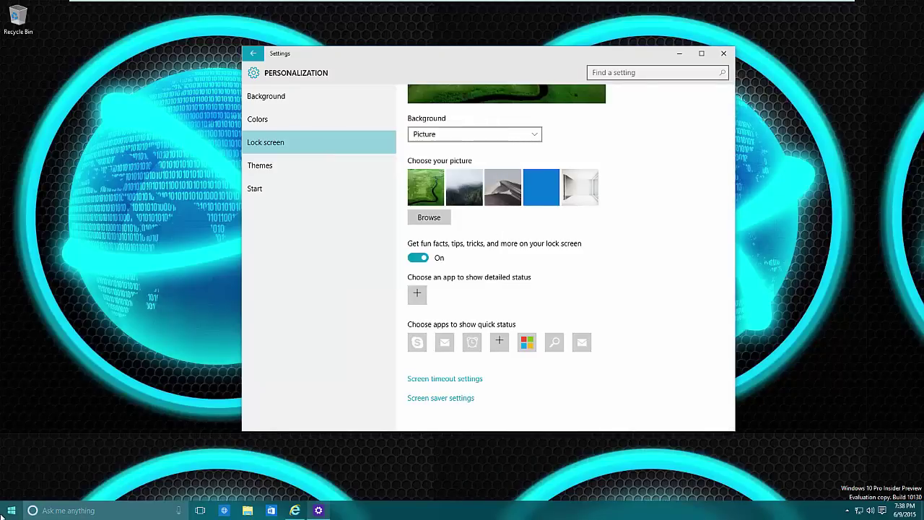
click(12, 513)
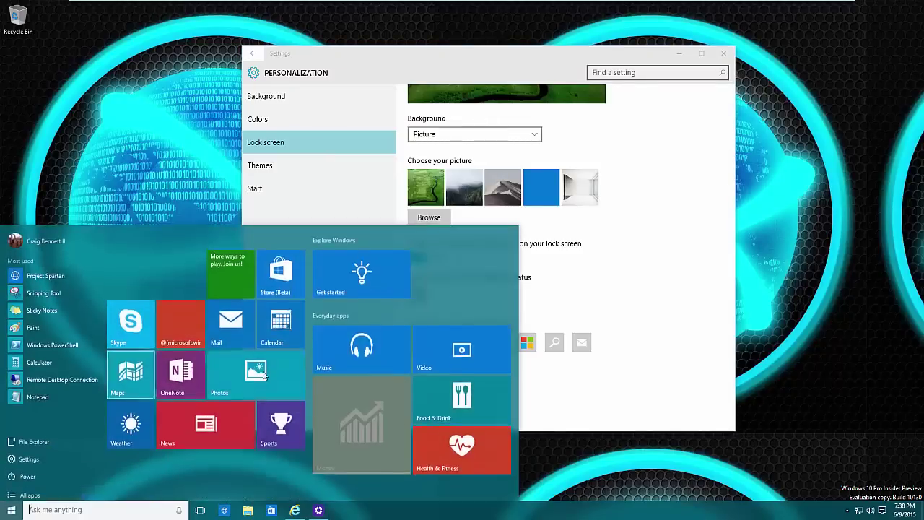
click(690, 295)
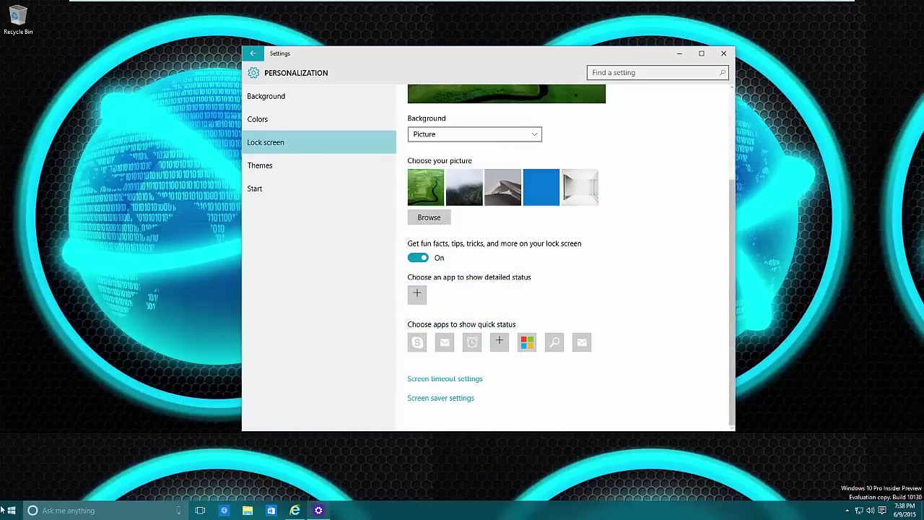
Step: Choose Calendar as the app that shows detailed status on the lock screen, and review the app choices again
click(416, 294)
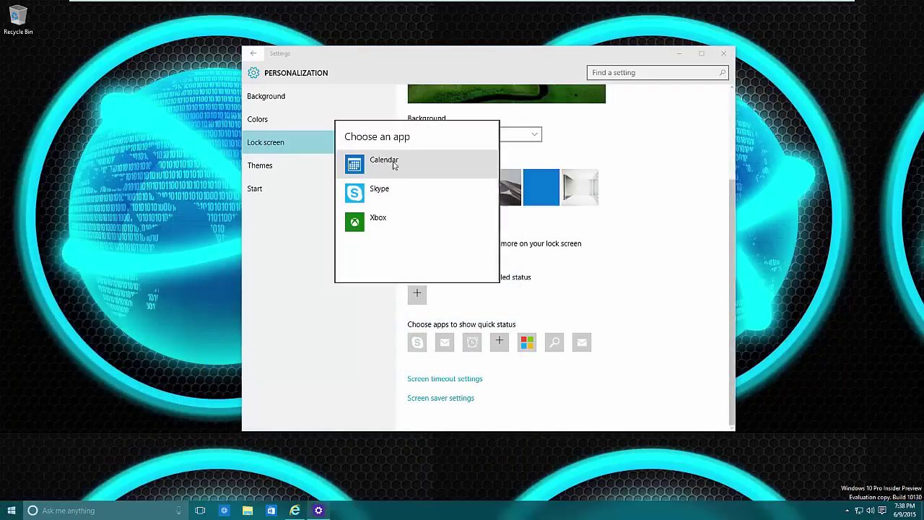
click(405, 174)
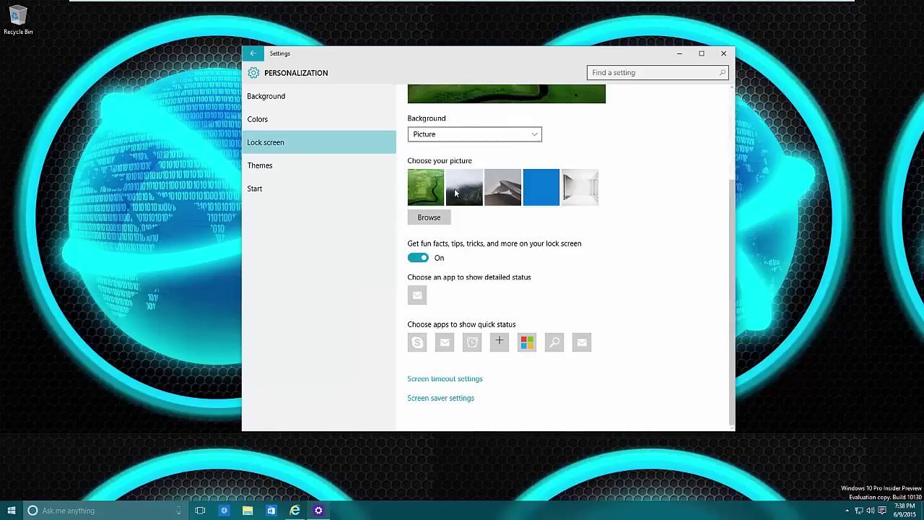
click(424, 302)
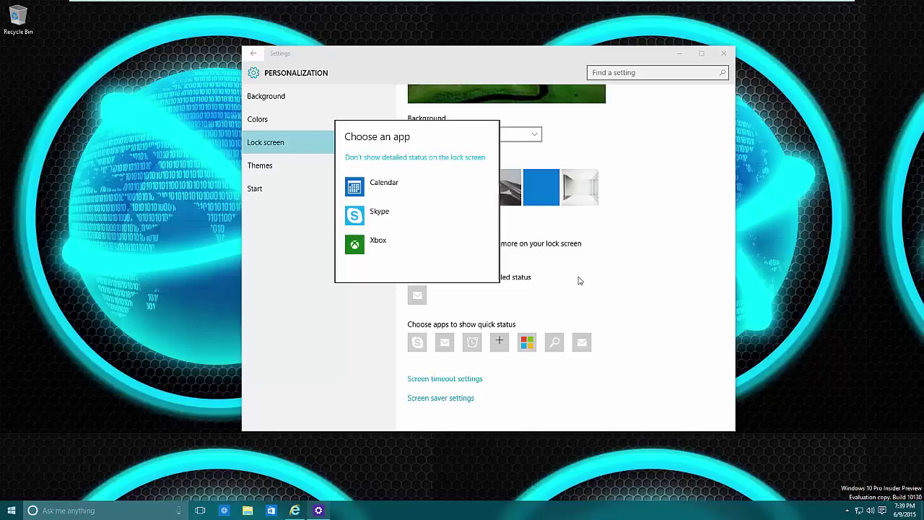
click(576, 280)
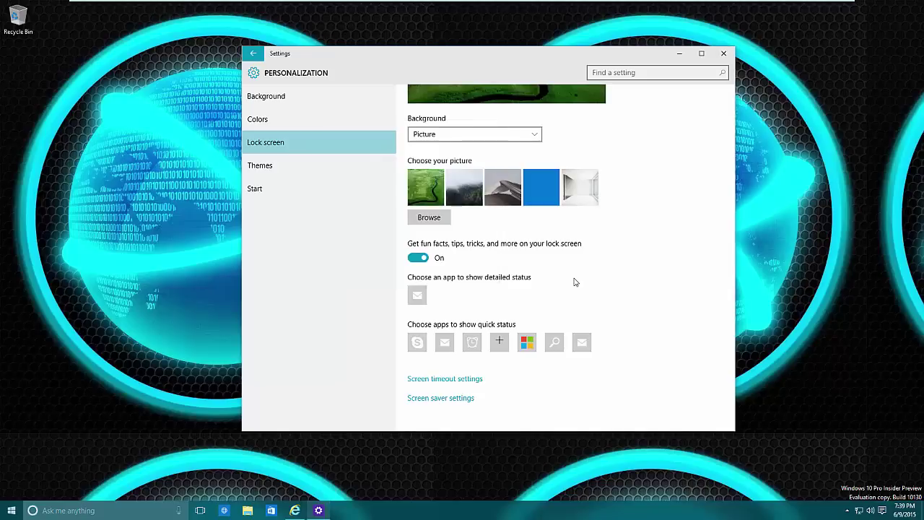
Step: Turn off detailed status on the lock screen, and choose Calendar again as its app
click(418, 297)
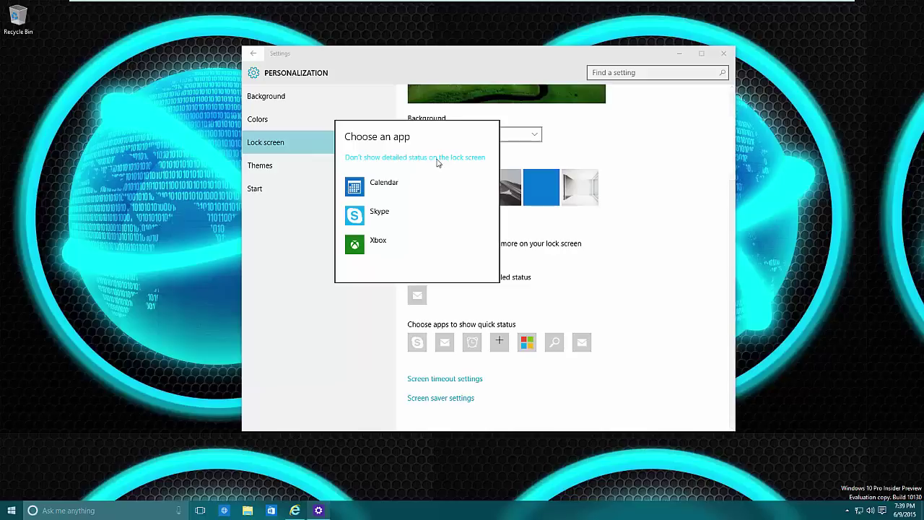
click(480, 164)
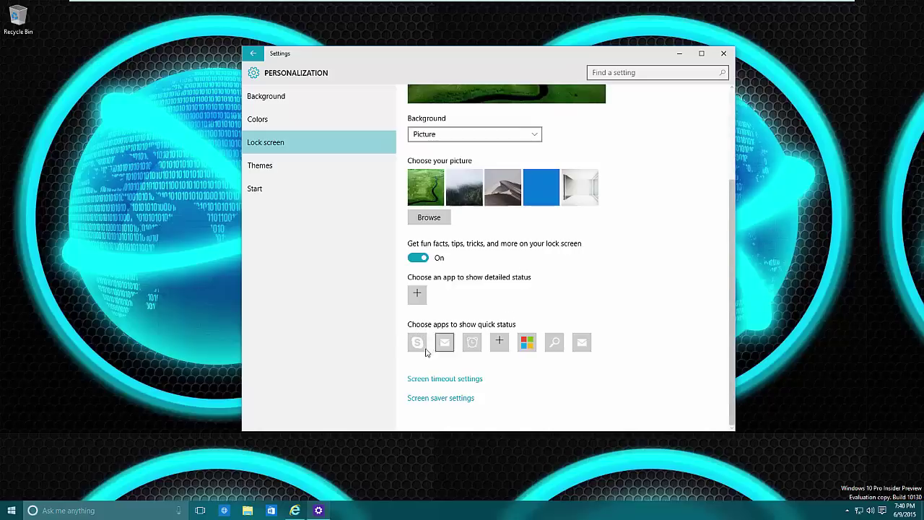
click(417, 293)
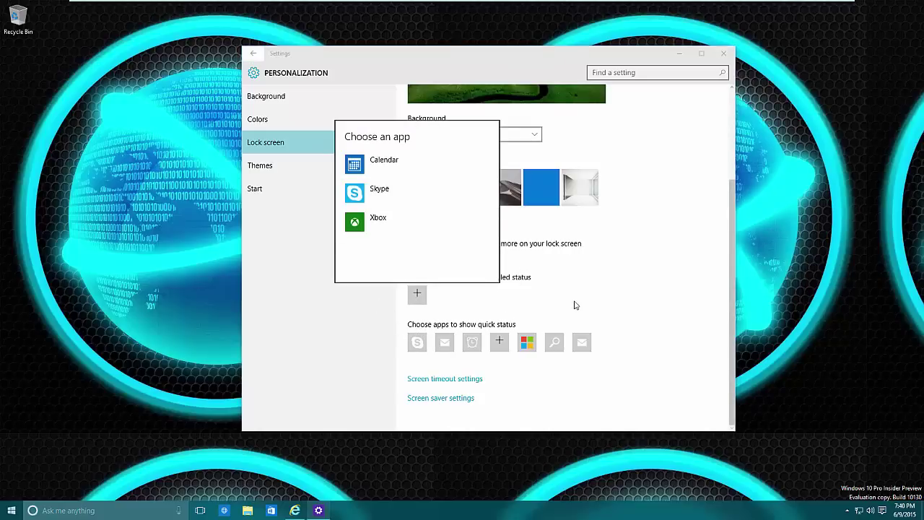
click(573, 303)
click(425, 304)
click(527, 283)
click(425, 304)
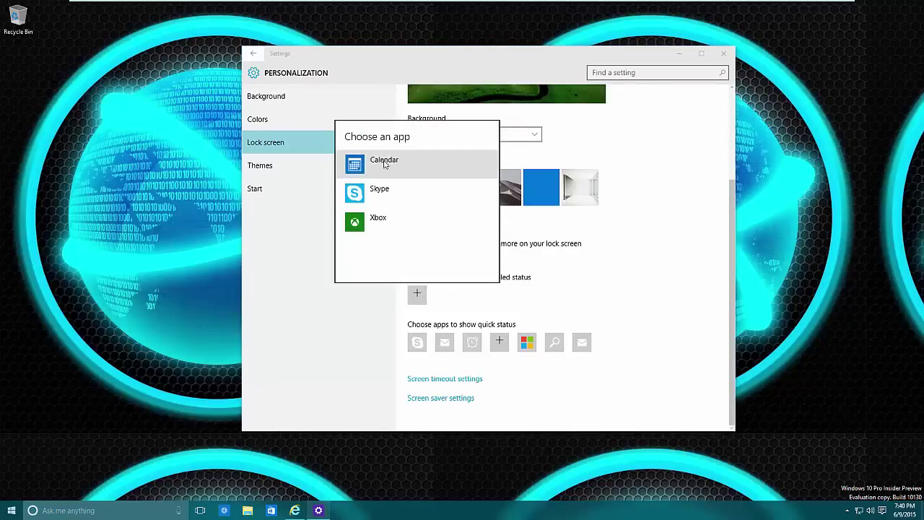
click(376, 161)
Step: Remove Calendar from the lock screen's detailed status once more and restore it
click(417, 295)
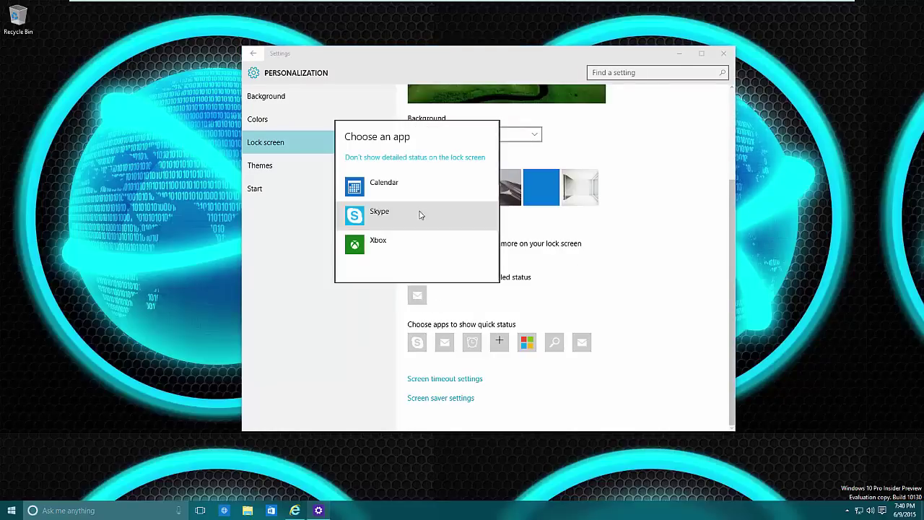
click(464, 157)
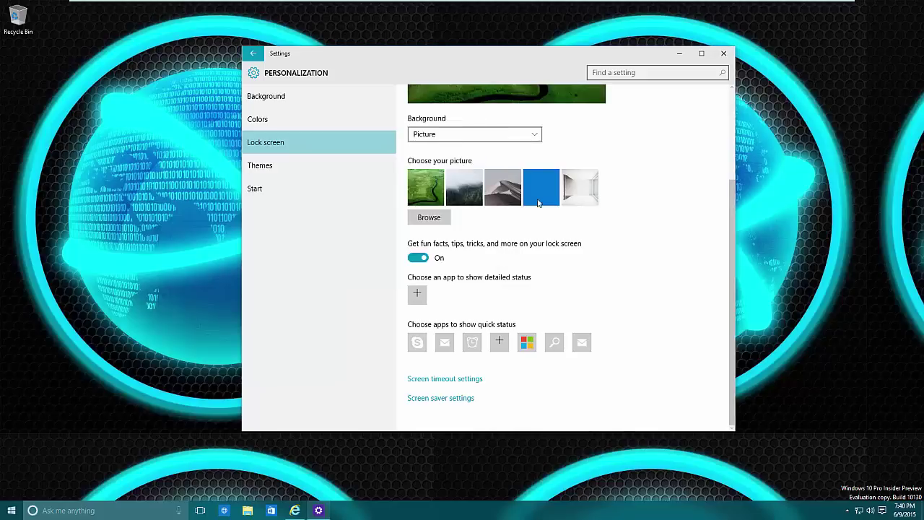
click(417, 294)
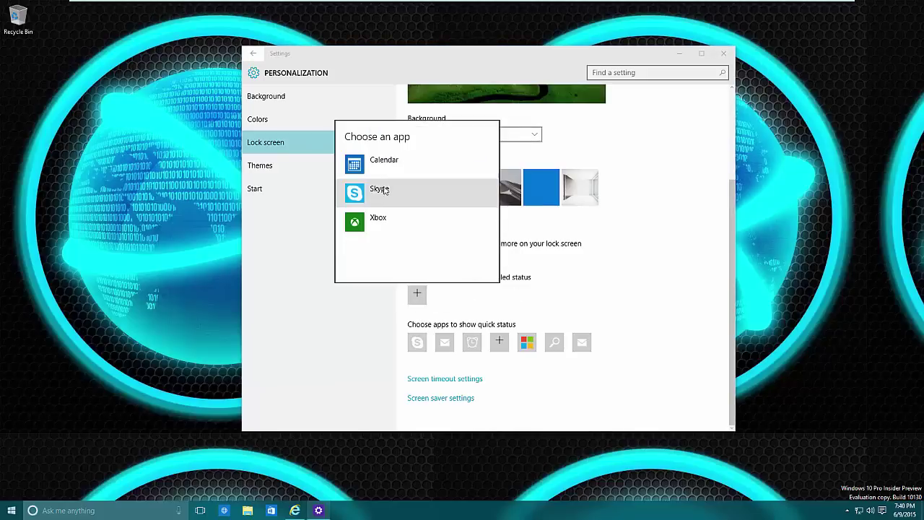
click(439, 164)
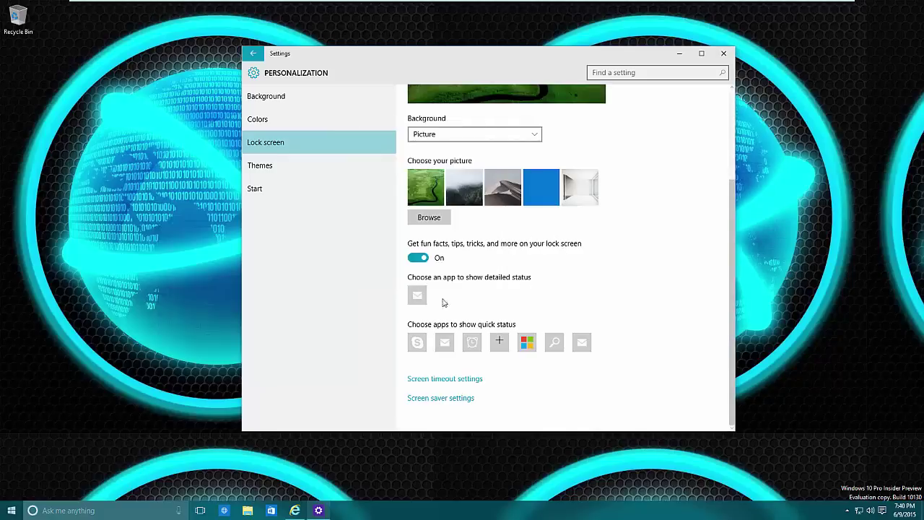
Step: Review the apps offered for quick status, and assign Xbox to the empty fourth quick status slot
click(446, 345)
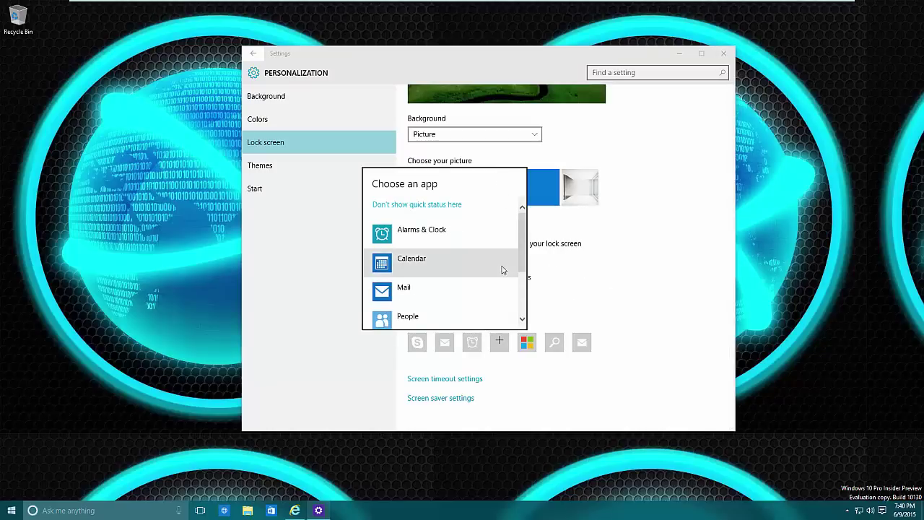
scroll(510, 262, down, 3)
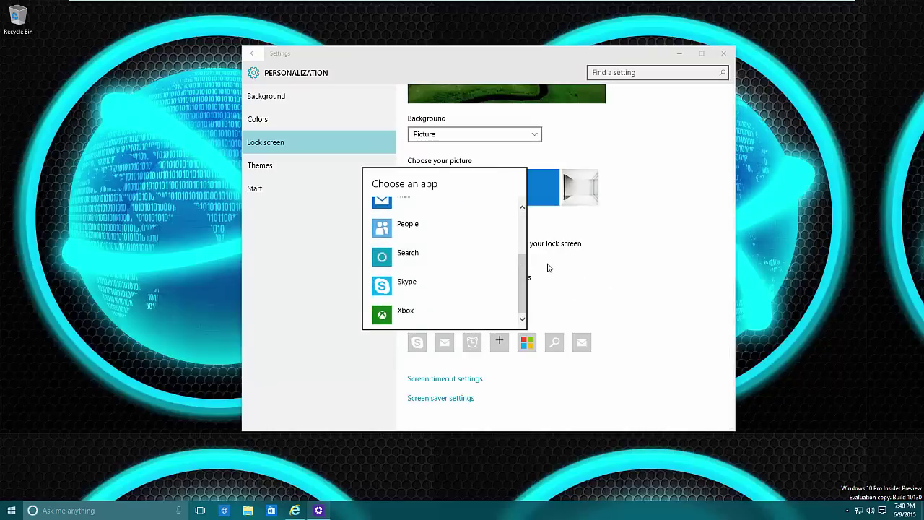
click(547, 268)
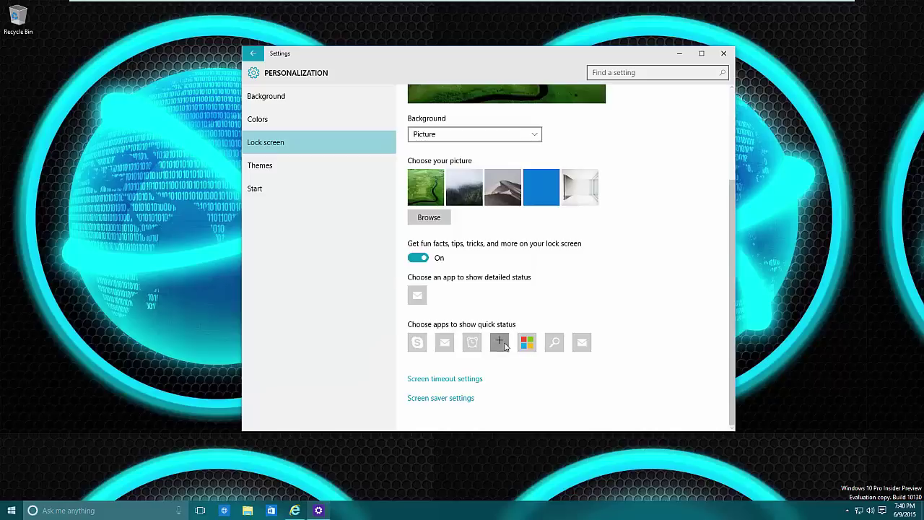
click(499, 341)
scroll(493, 306, down, 3)
click(495, 312)
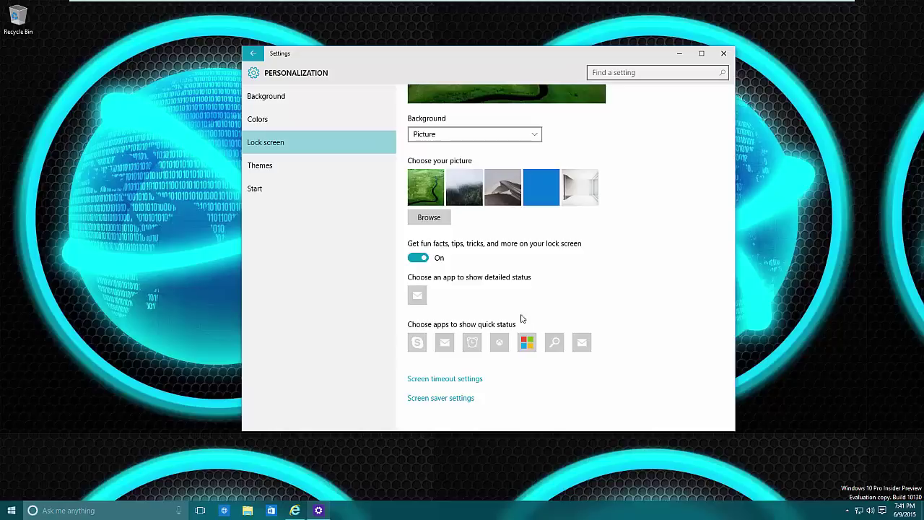
Step: Compare the quick status apps with the Start menu tiles, and review the app choices of several quick status slots
click(10, 509)
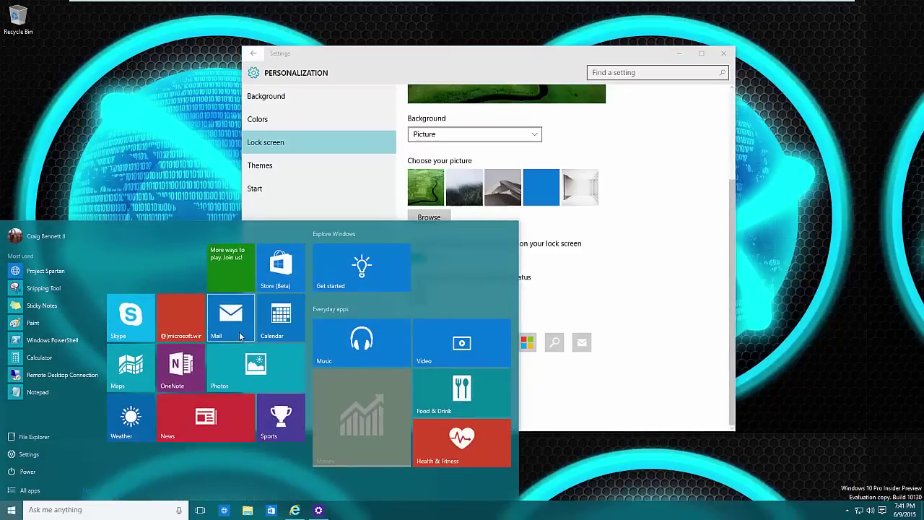
click(646, 316)
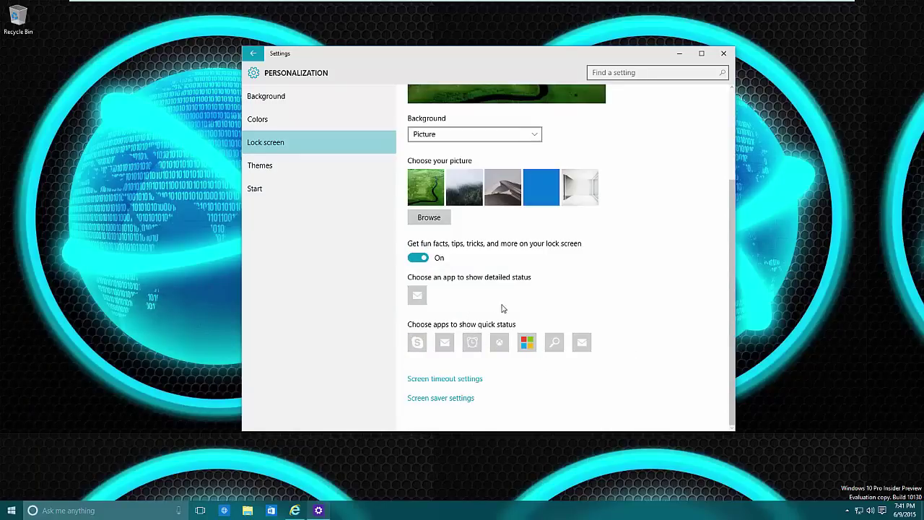
click(445, 342)
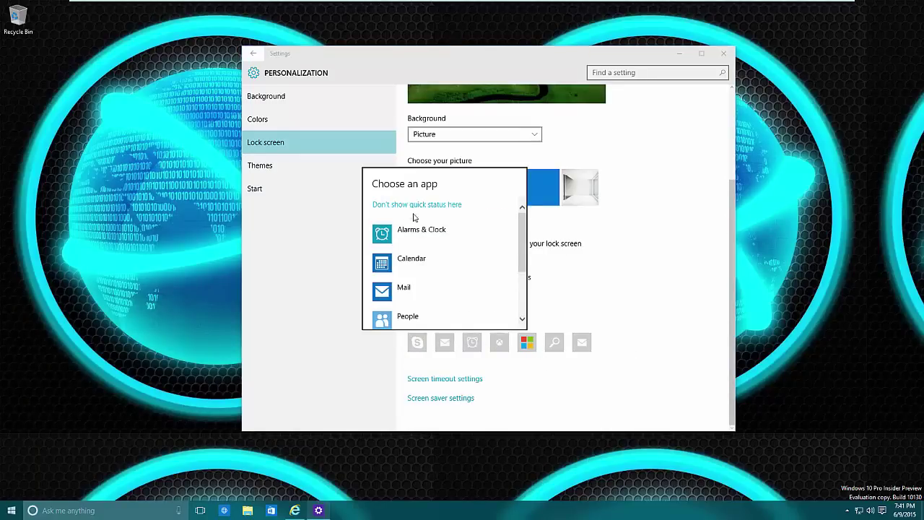
click(563, 274)
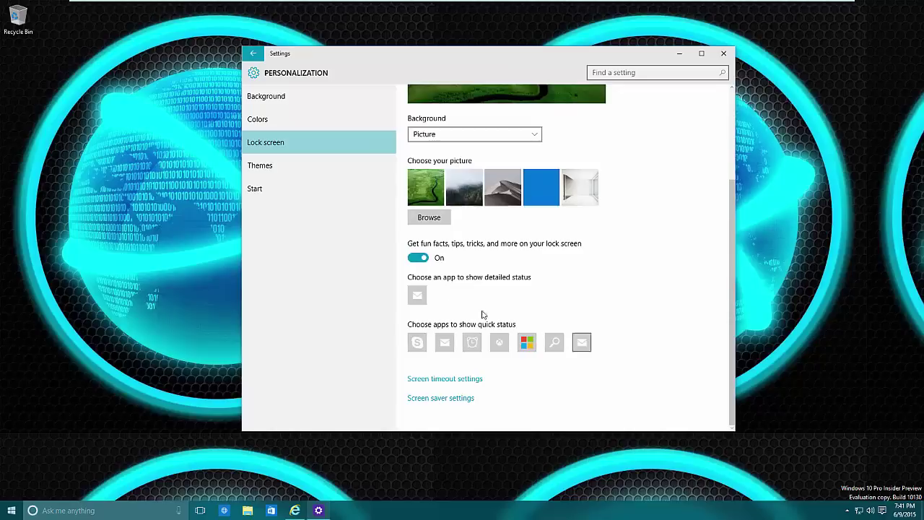
click(526, 340)
click(556, 358)
click(472, 342)
click(602, 312)
click(413, 342)
click(570, 307)
Step: Turn off quick status in the first slot, and assign Skype to that slot again
click(417, 343)
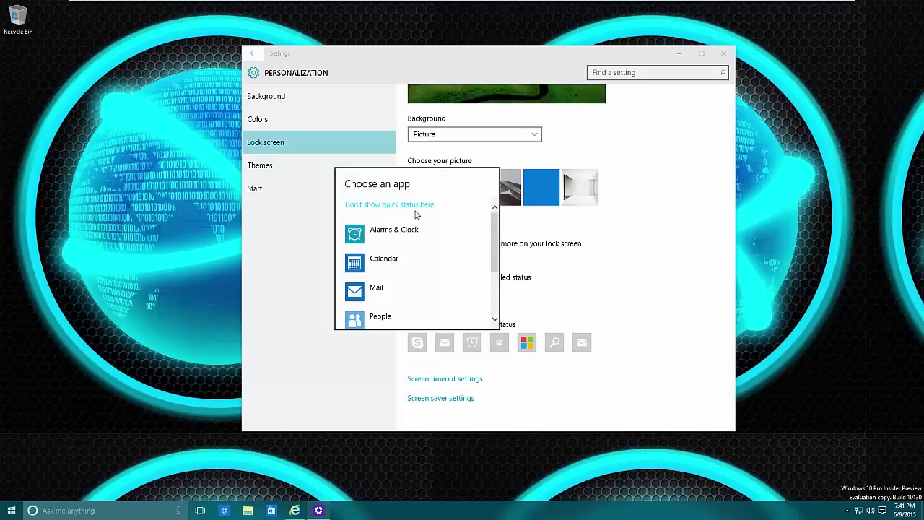
click(387, 205)
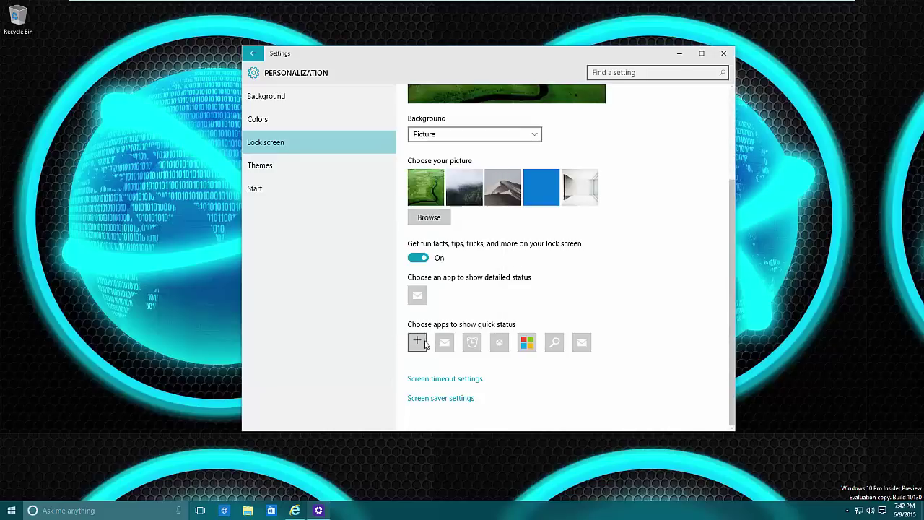
click(418, 342)
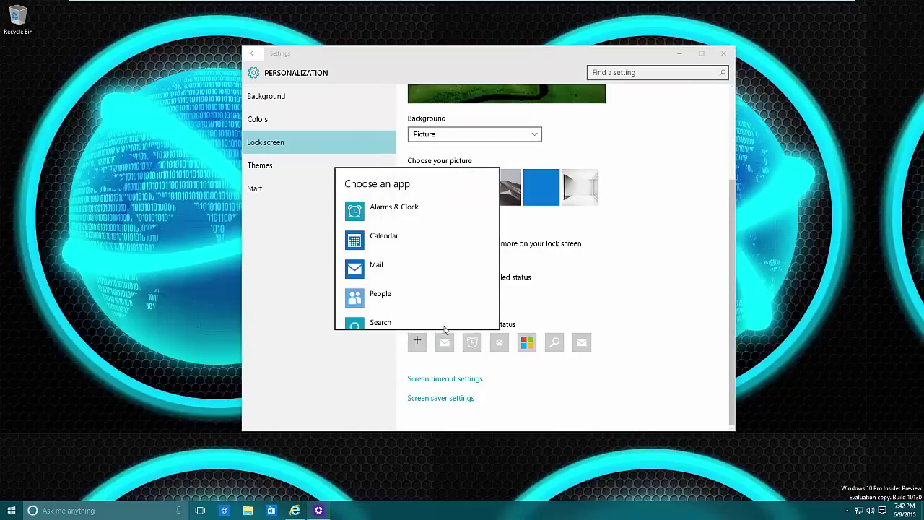
scroll(439, 260, down, 2)
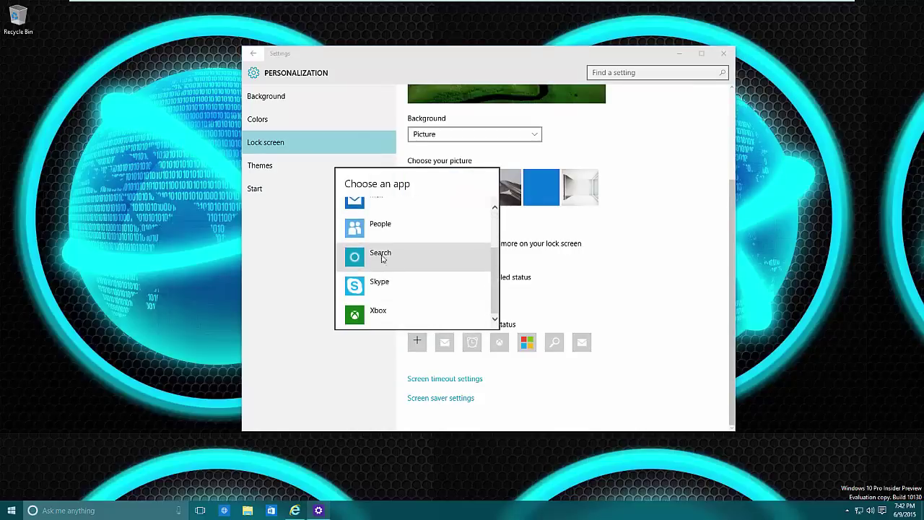
click(379, 283)
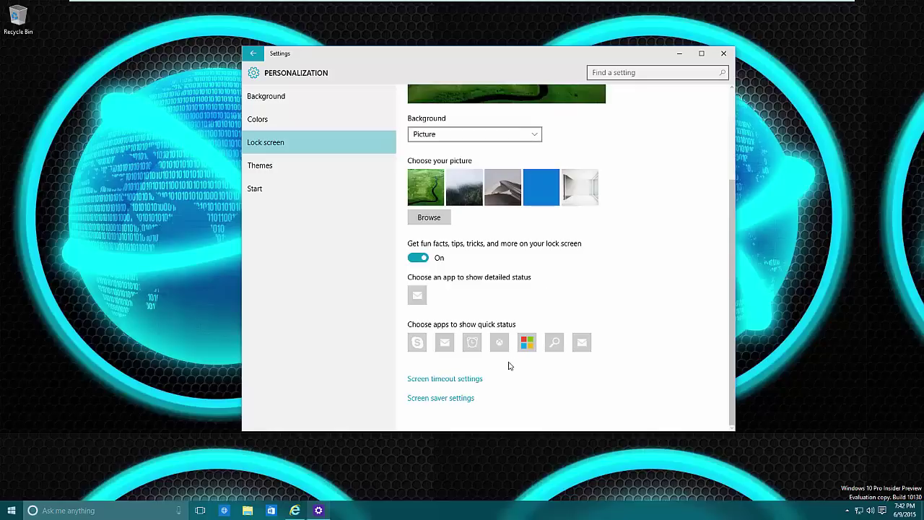
Step: Open the screen timeout settings and return to the lock screen personalization page
click(465, 380)
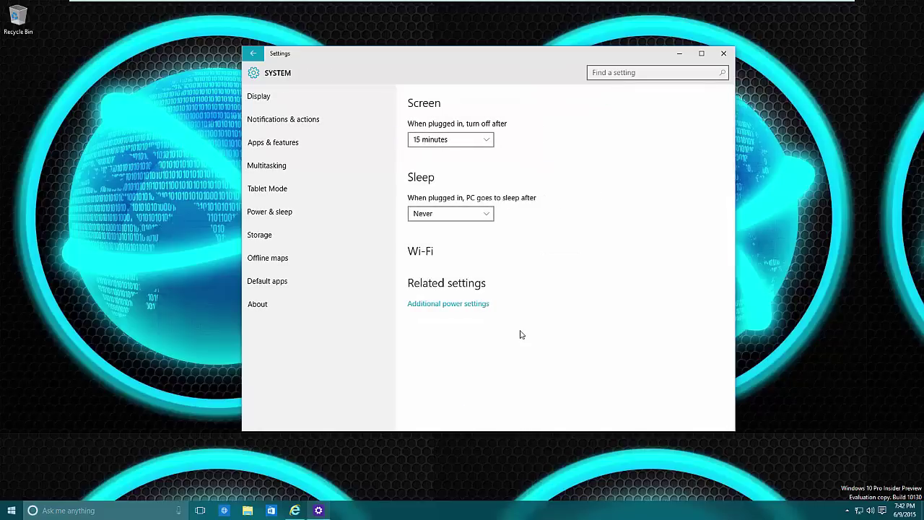
key(BackSpace)
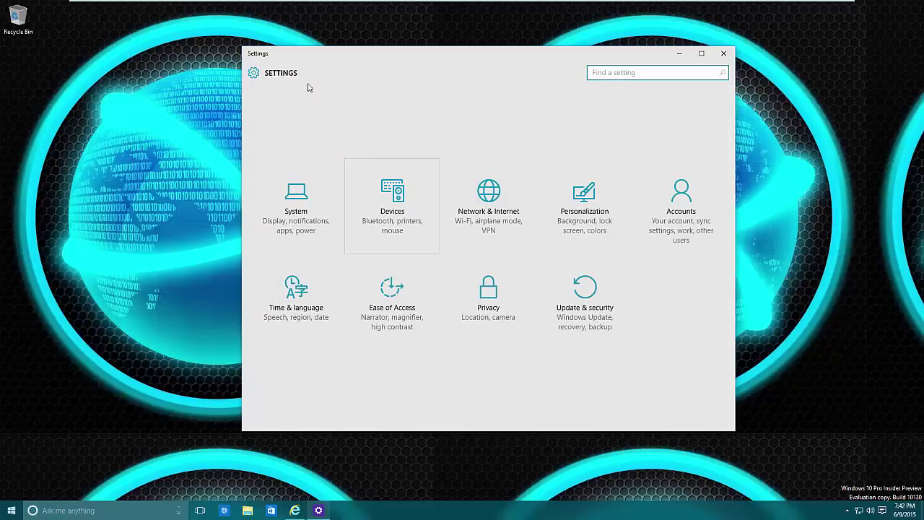
click(610, 208)
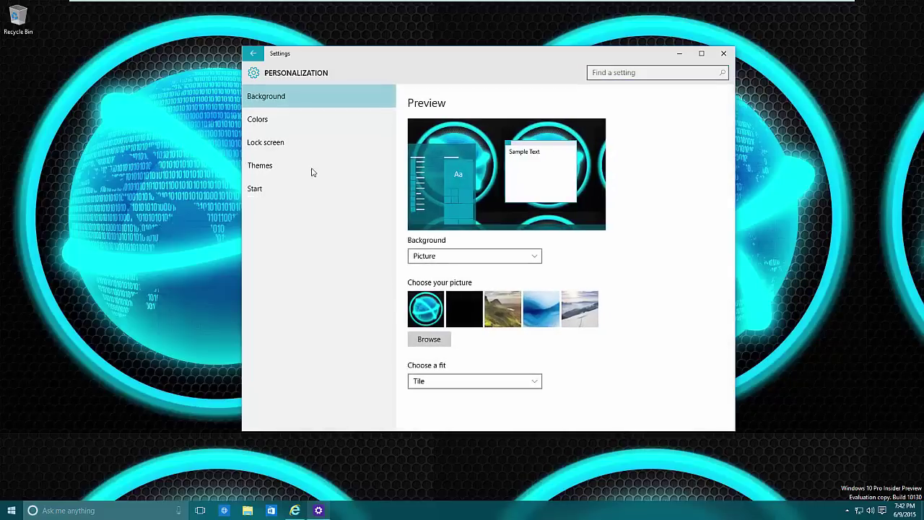
click(288, 141)
scroll(481, 379, down, 3)
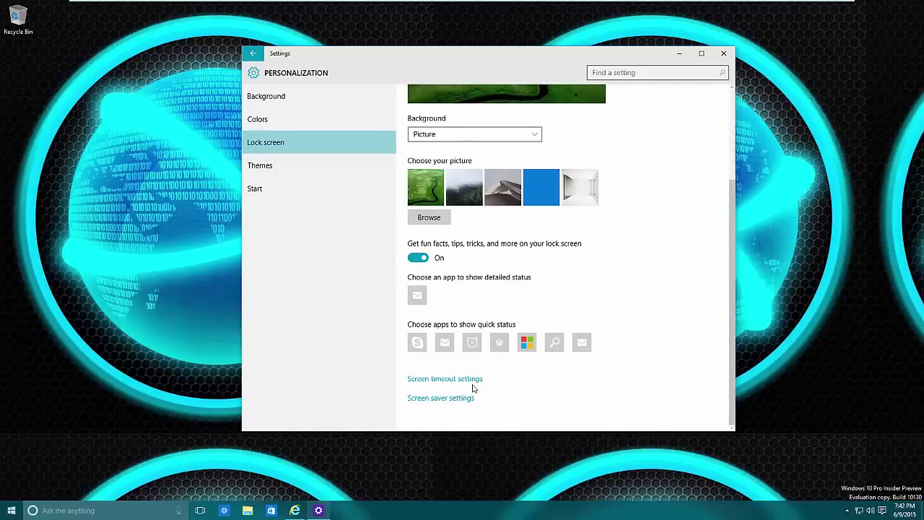
Step: Open the screen timeout settings and examine the choices for when the plugged-in screen turns off
click(476, 380)
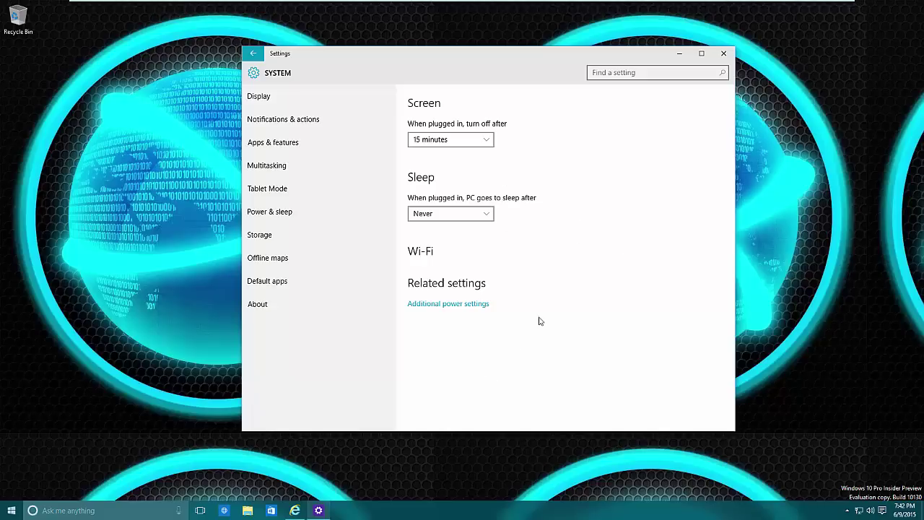
mouse_move(560, 4)
click(472, 140)
click(525, 137)
click(474, 141)
click(619, 144)
click(465, 139)
click(555, 148)
click(466, 140)
click(468, 141)
Step: Examine the choices for when the plugged-in PC goes to sleep
click(479, 212)
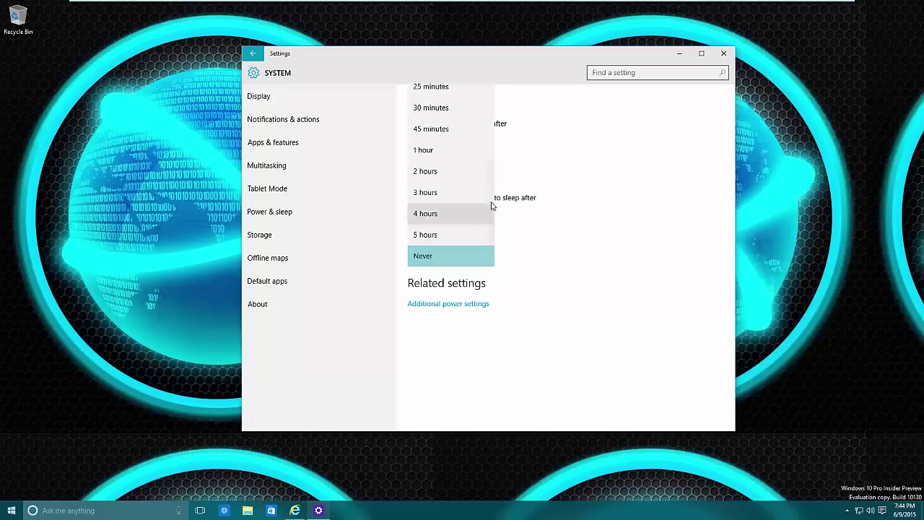
click(433, 213)
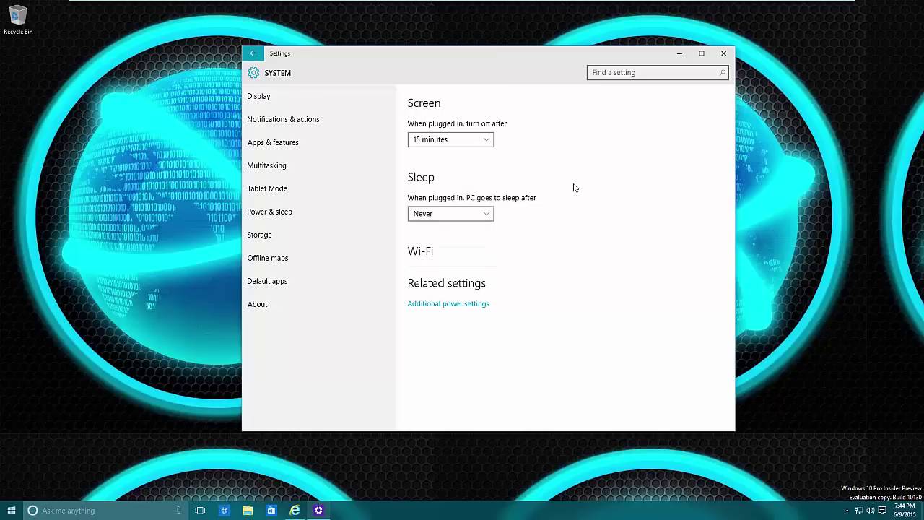
click(486, 214)
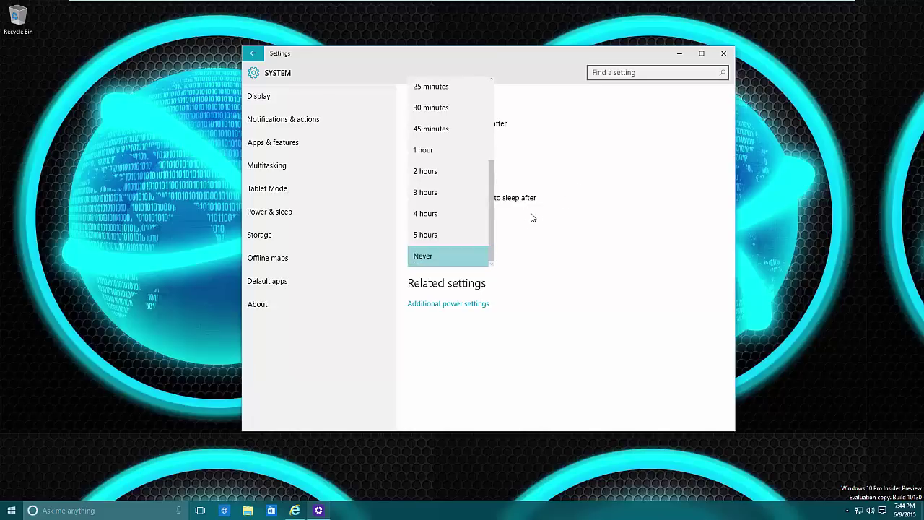
click(532, 220)
click(474, 216)
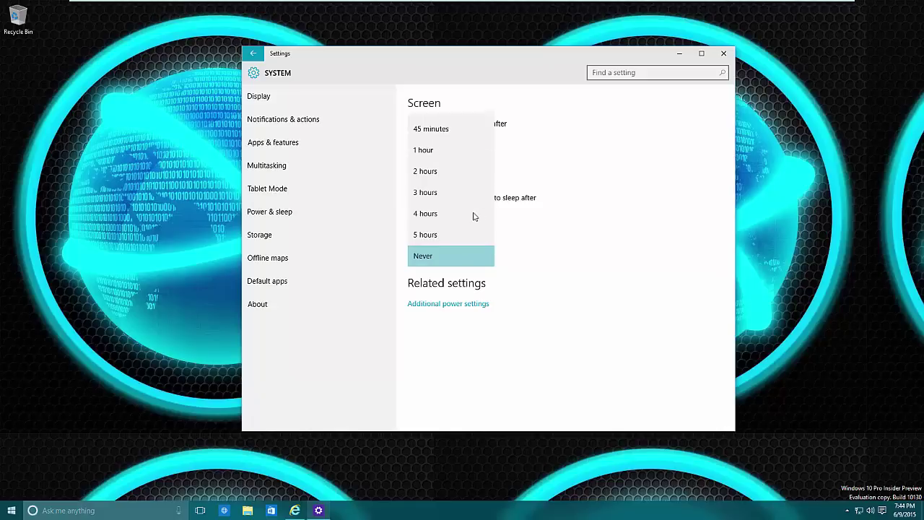
click(526, 212)
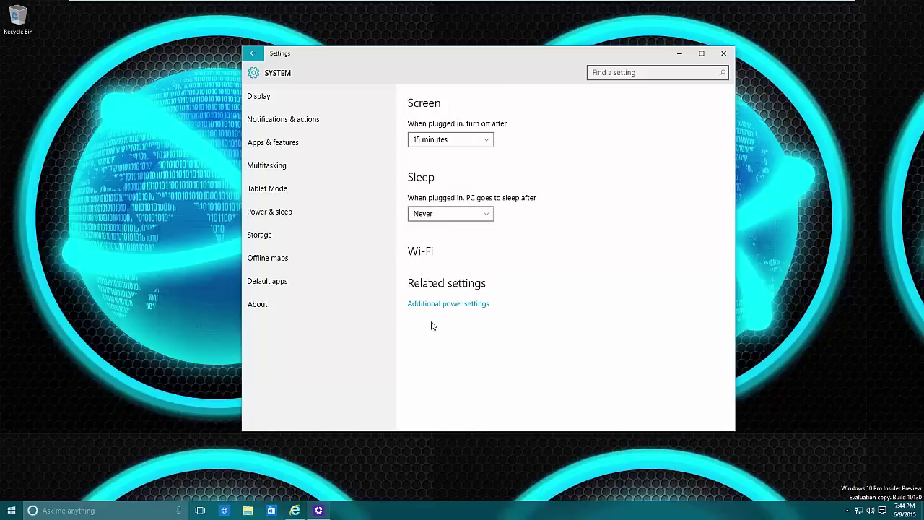
Step: Return to the lock screen personalization page and bring its screen saver settings link into view
click(254, 54)
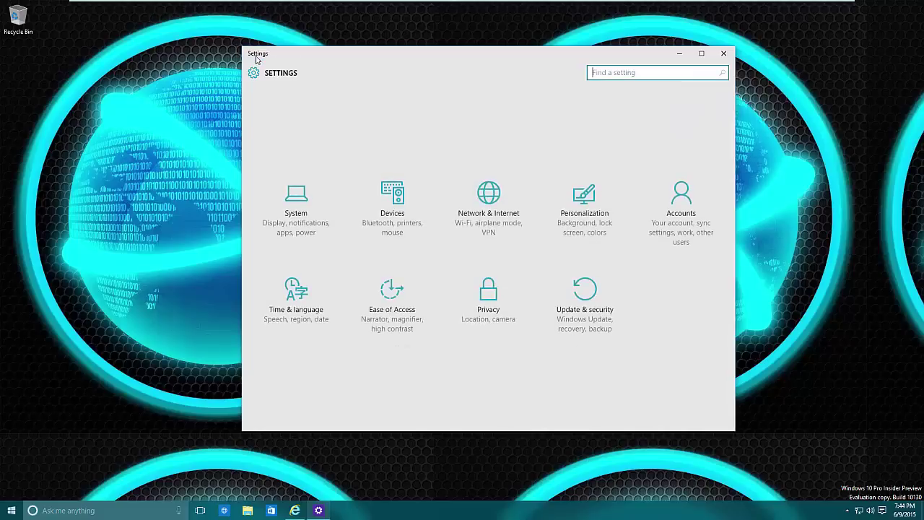
click(543, 210)
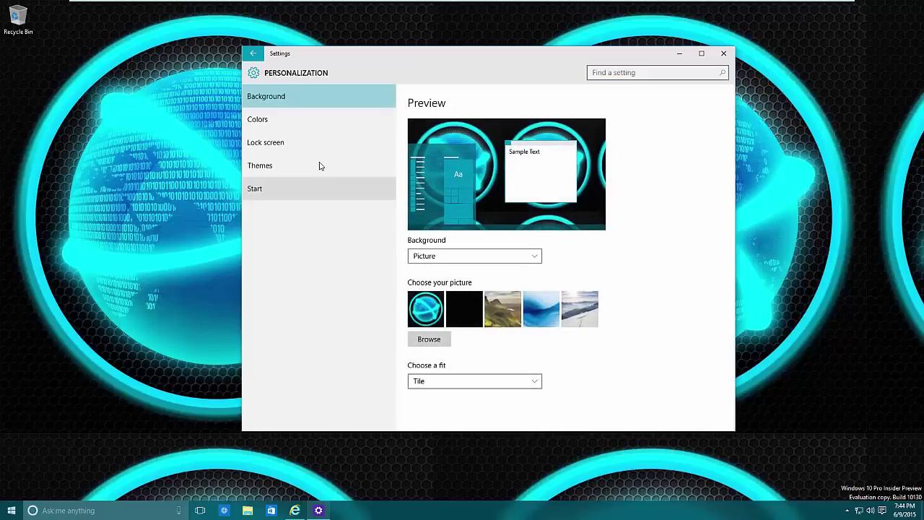
click(295, 142)
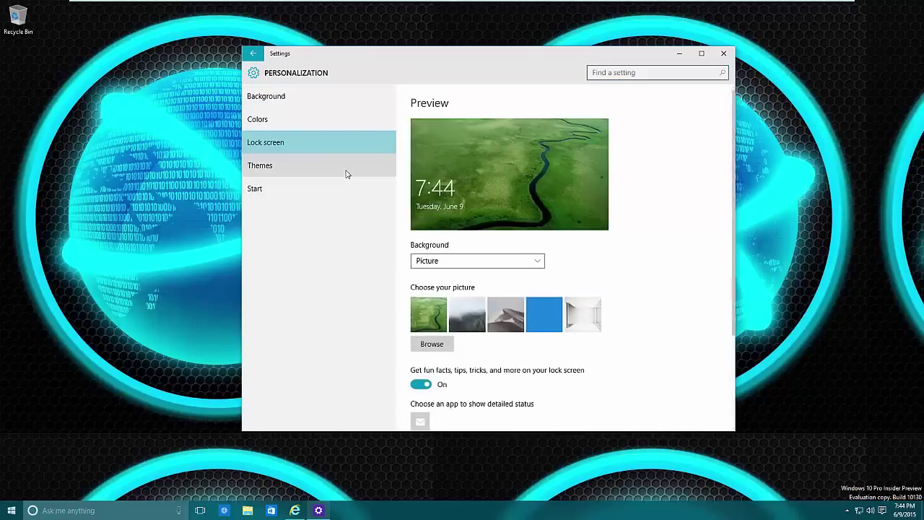
scroll(466, 402, down, 4)
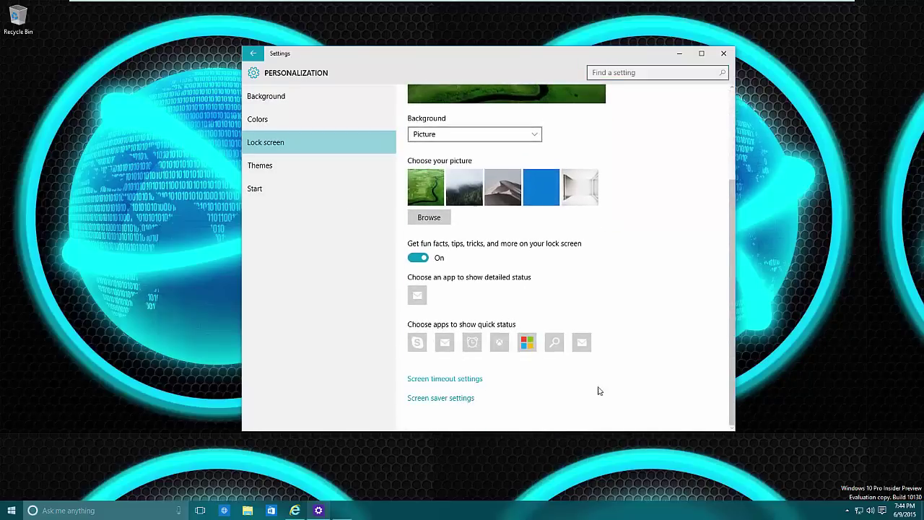
Step: Open the screen saver settings, moving the dialog over the Settings window, and examine the list of available screen savers
click(440, 398)
click(215, 115)
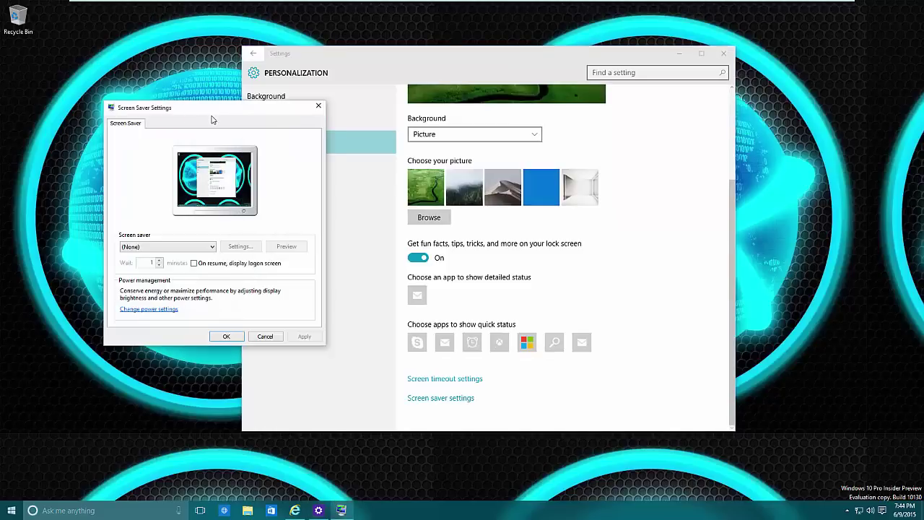
drag(216, 113, 503, 161)
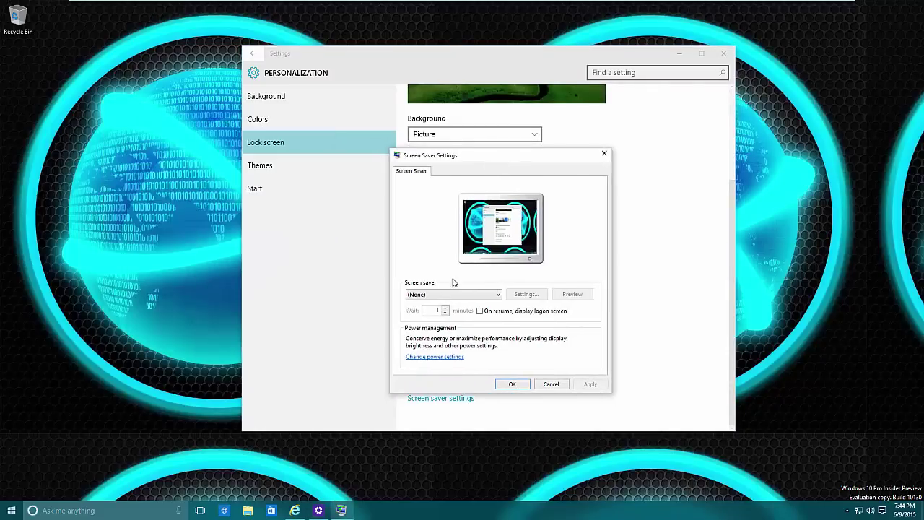
click(488, 295)
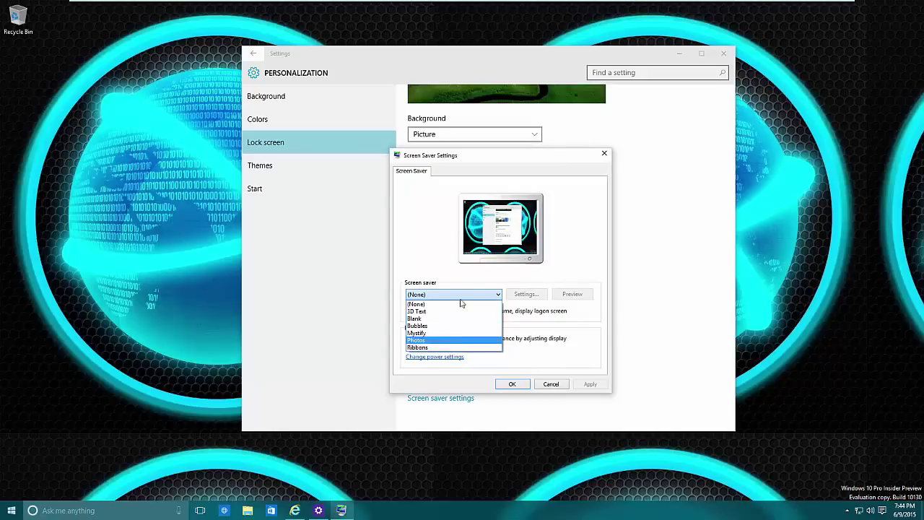
click(443, 245)
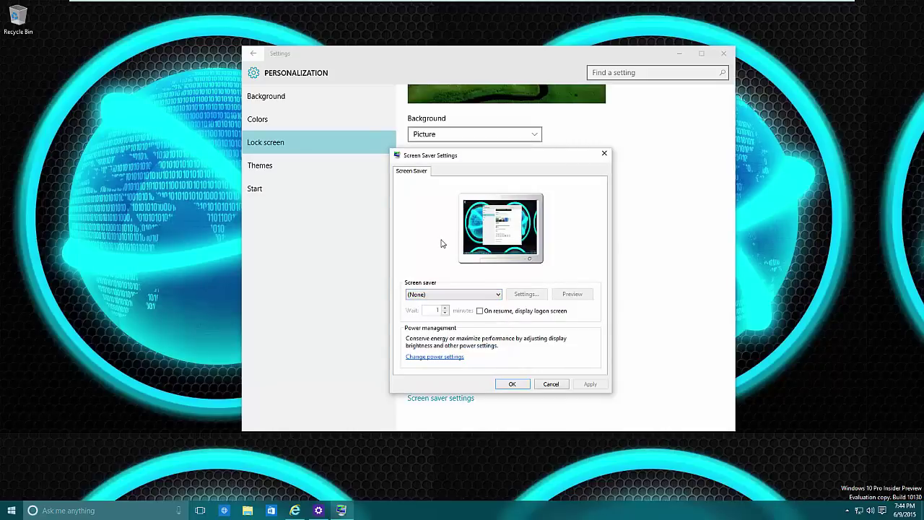
click(454, 294)
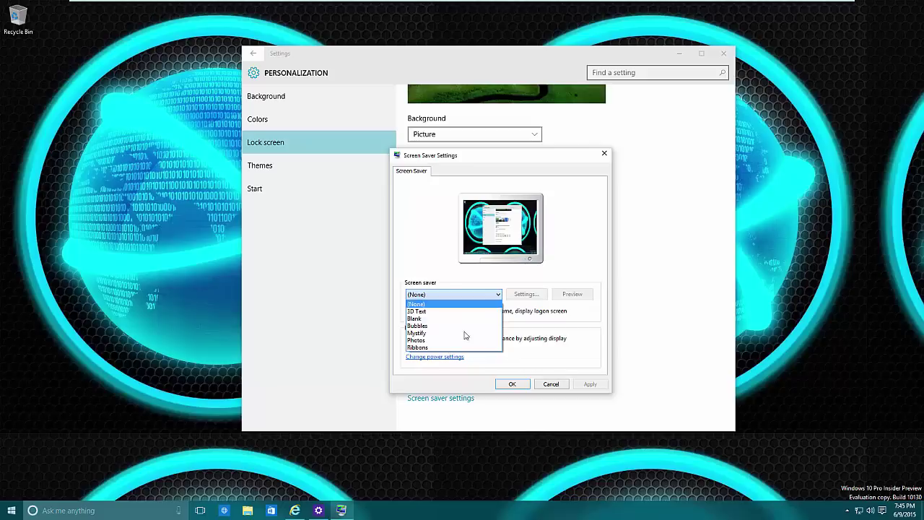
click(554, 254)
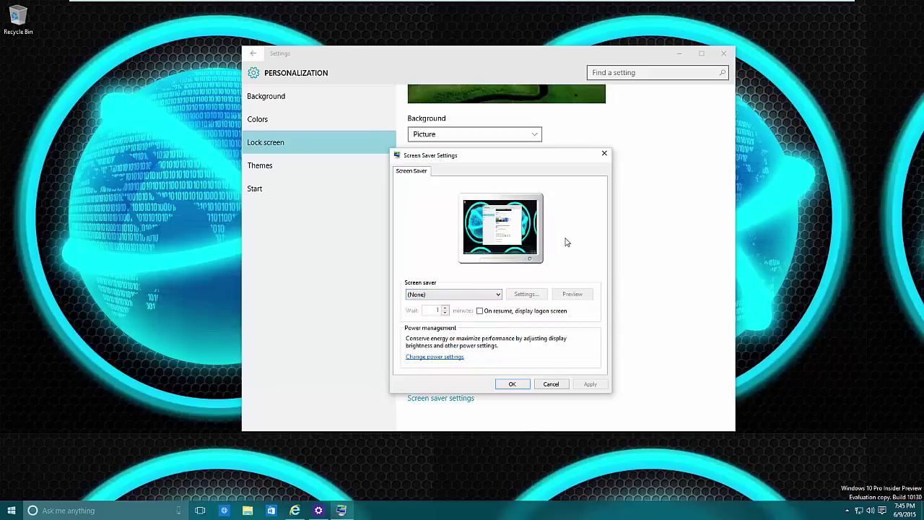
Step: Close the screen saver dialog without changing anything and close the Settings window to return to the desktop
click(605, 153)
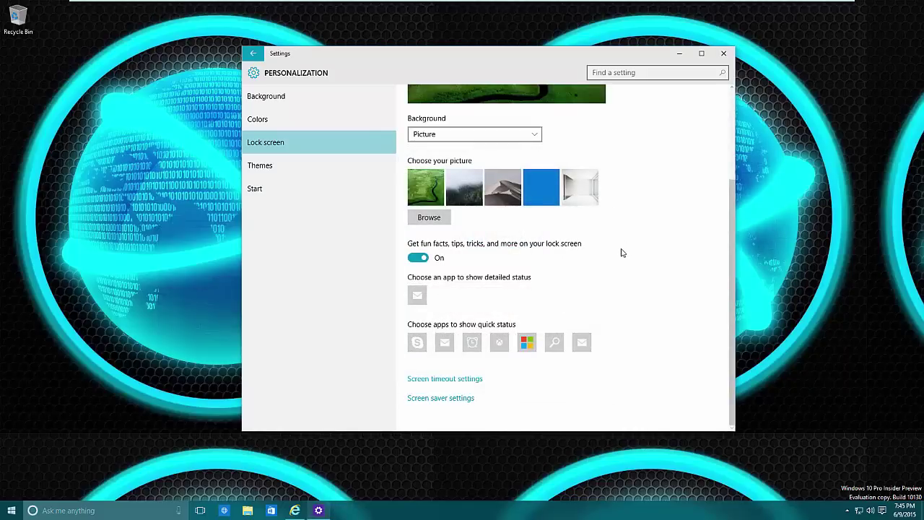
scroll(615, 264, up, 3)
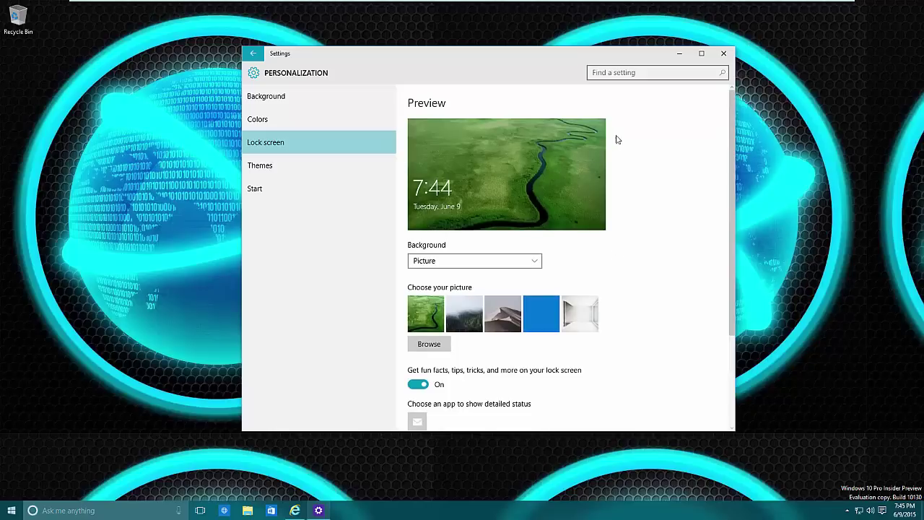
click(724, 55)
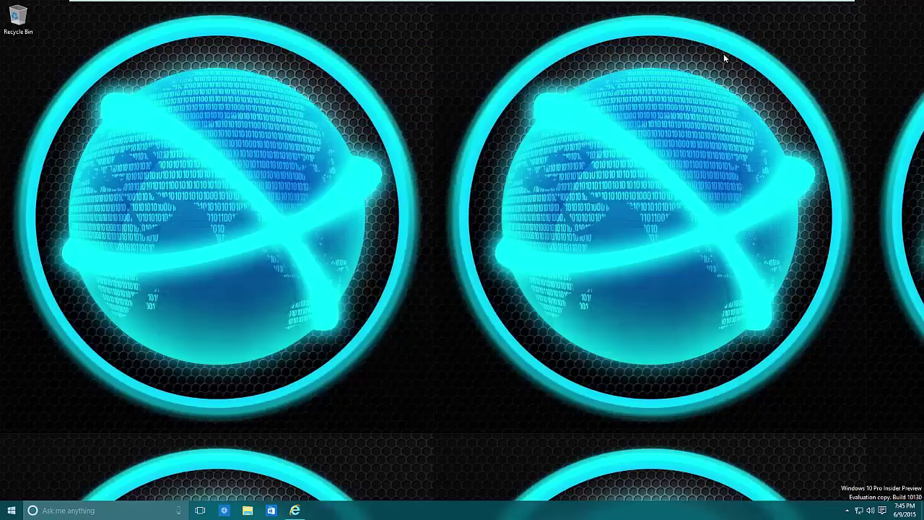